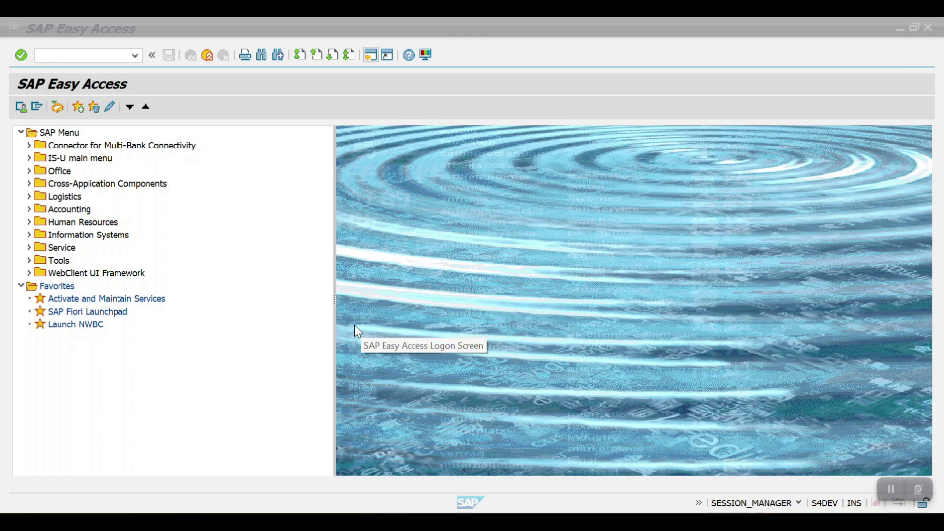
Start transaction SPRO and open the SAP Reference IMG.
left_click(85, 55)
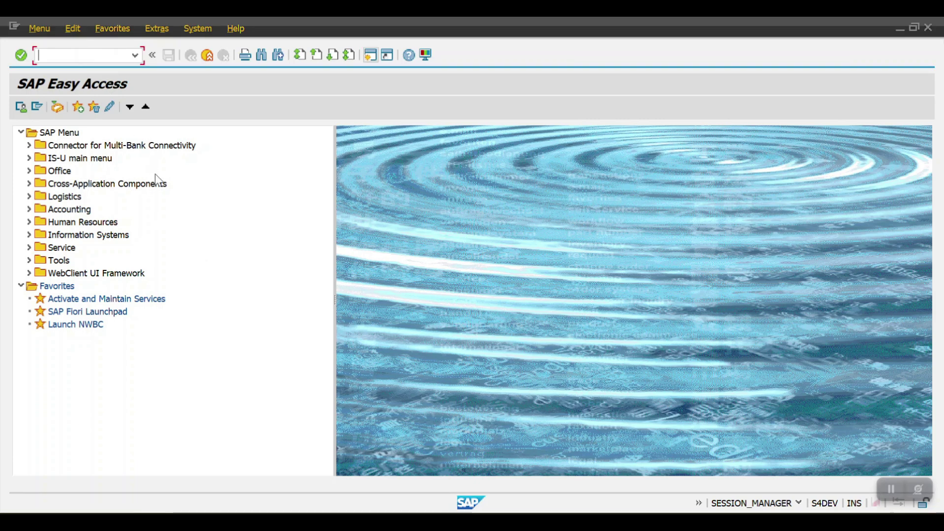
type("SPRO")
key("Return")
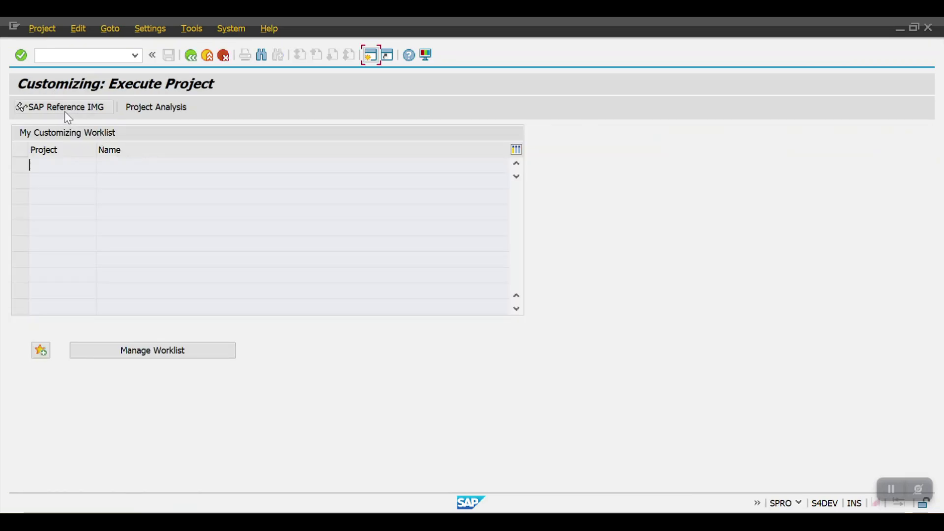
left_click(64, 111)
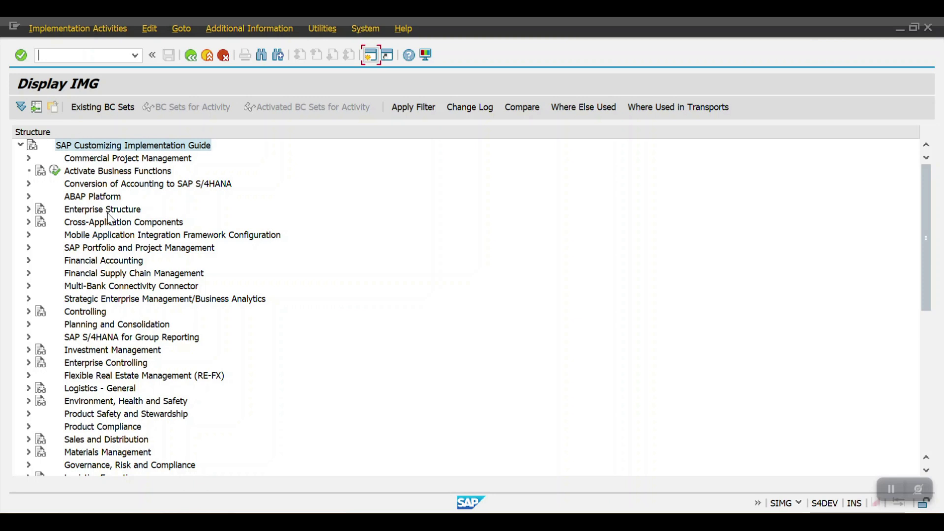
Run Assign G/L Accounts under Financial Accounting > Asset Accounting > Integration with General Ledger Accounting.
left_click(108, 214)
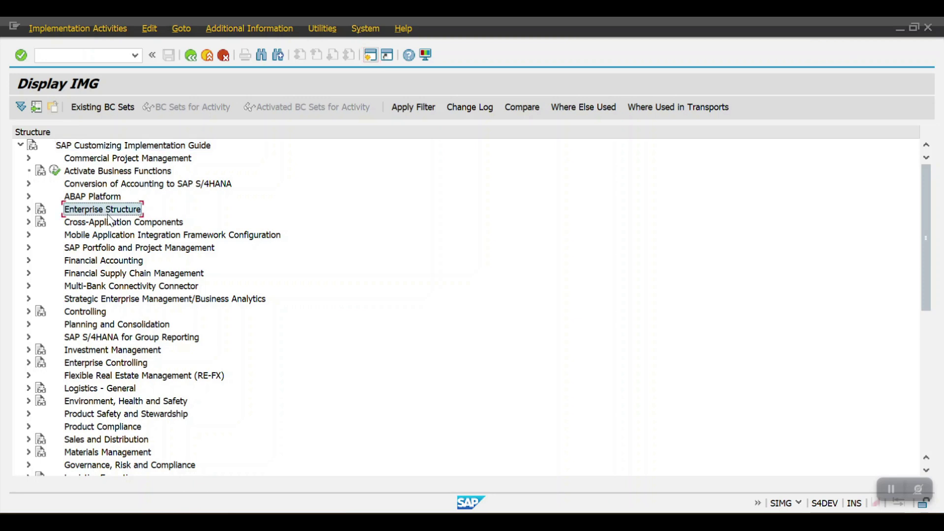
key("Down")
key("Down")
key("Down")
key("Down")
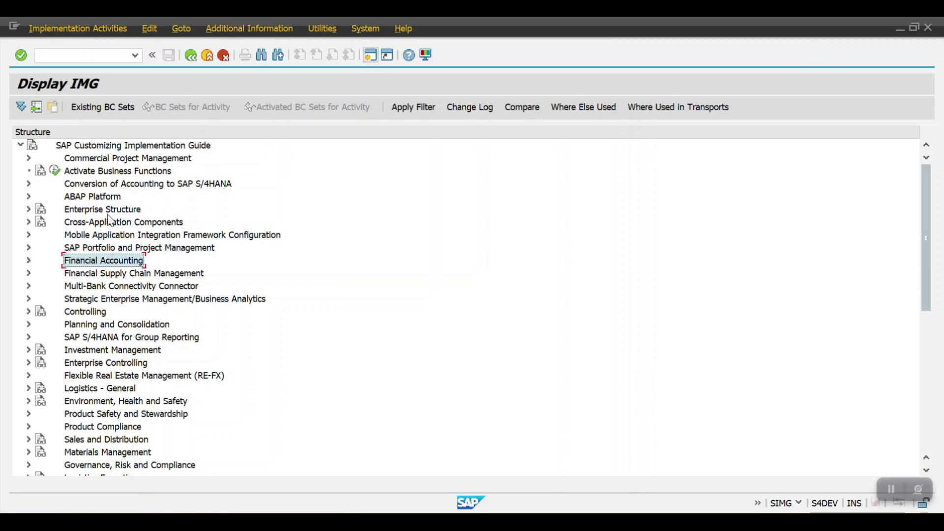
key("Down")
key("Up")
key("Right")
key("Down")
key("Down")
key("Down")
key("Down")
key("Down")
key("Down")
key("Down")
key("Down")
key("Down")
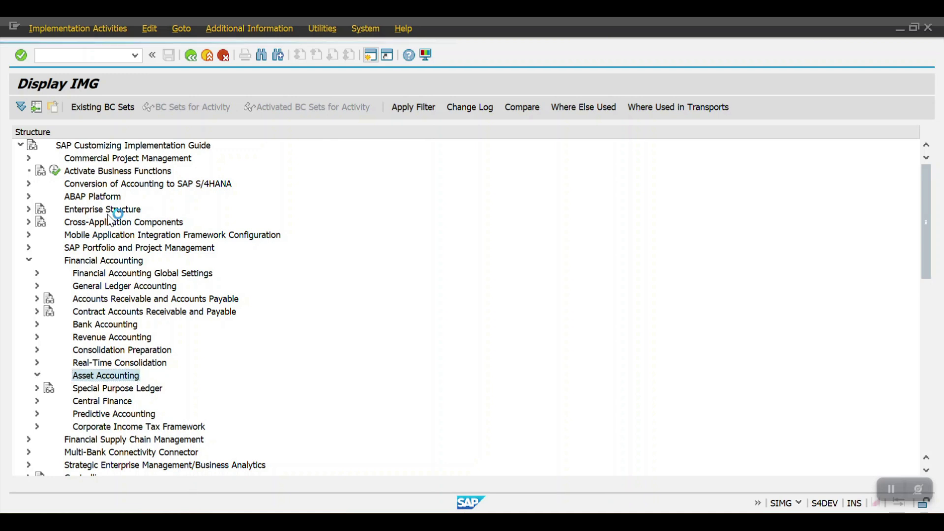
key("Right")
key("Down")
key("Down")
key("Down")
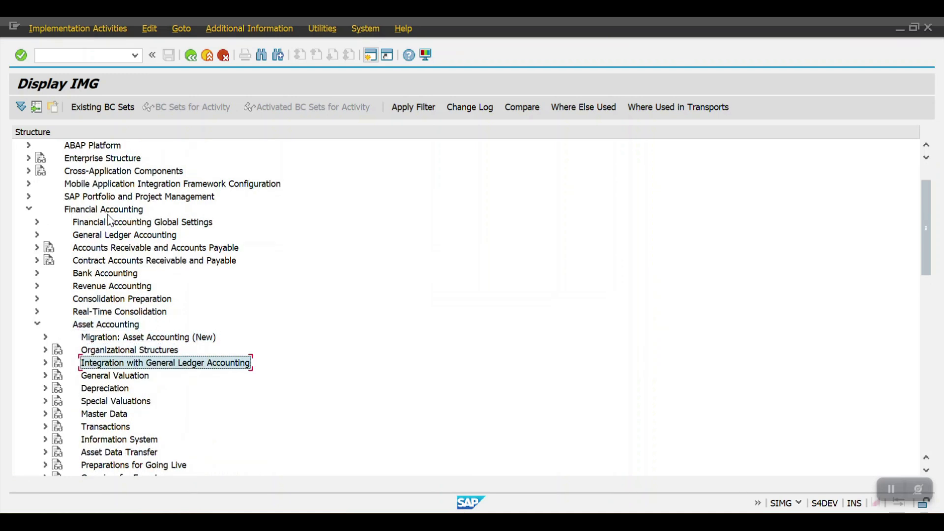
key("Right")
key("Down")
key("Down")
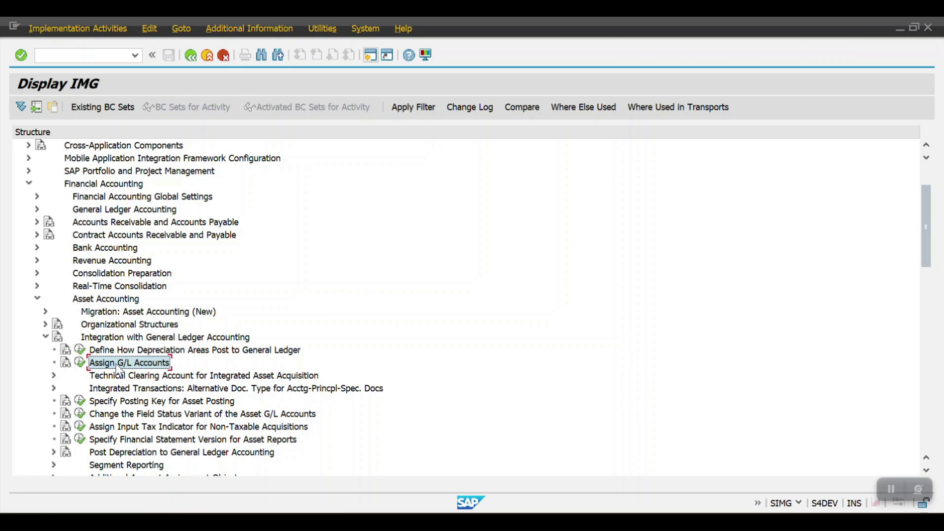
left_click(81, 362)
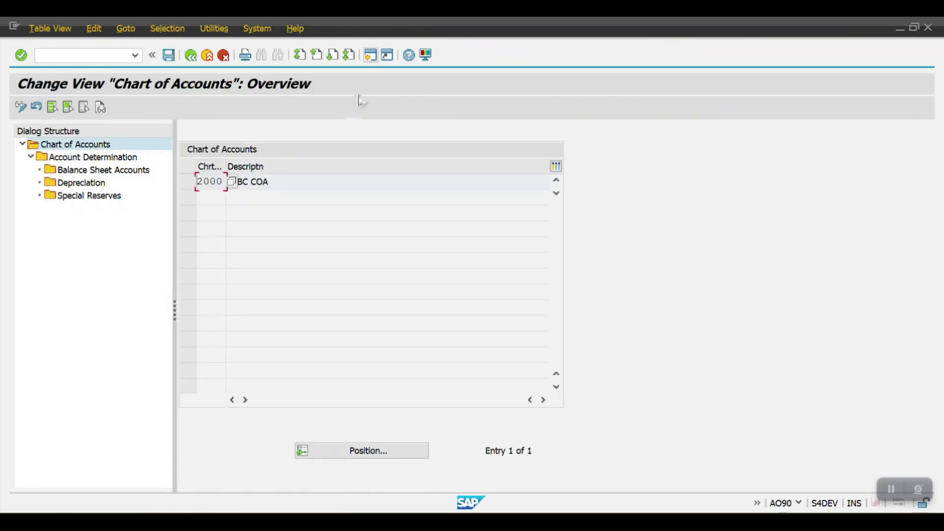
List balance sheet G/L accounts in FS00 in a second session, and select chart of accounts 2000 in AO90.
left_click(370, 57)
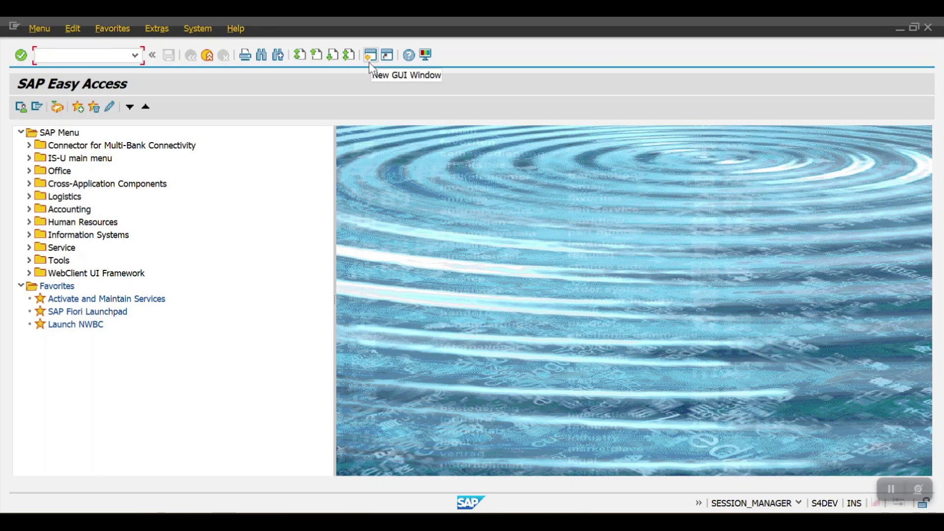
type("FS00")
key("Return")
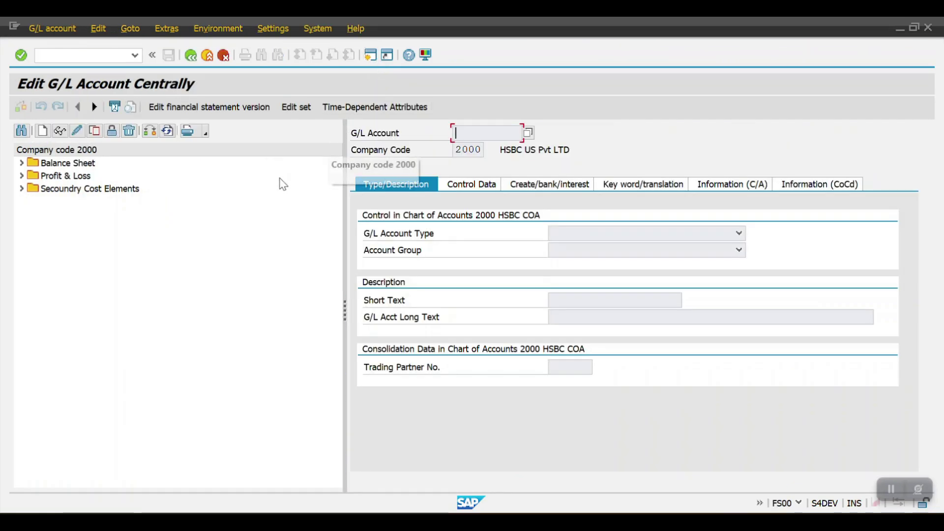
left_click(21, 163)
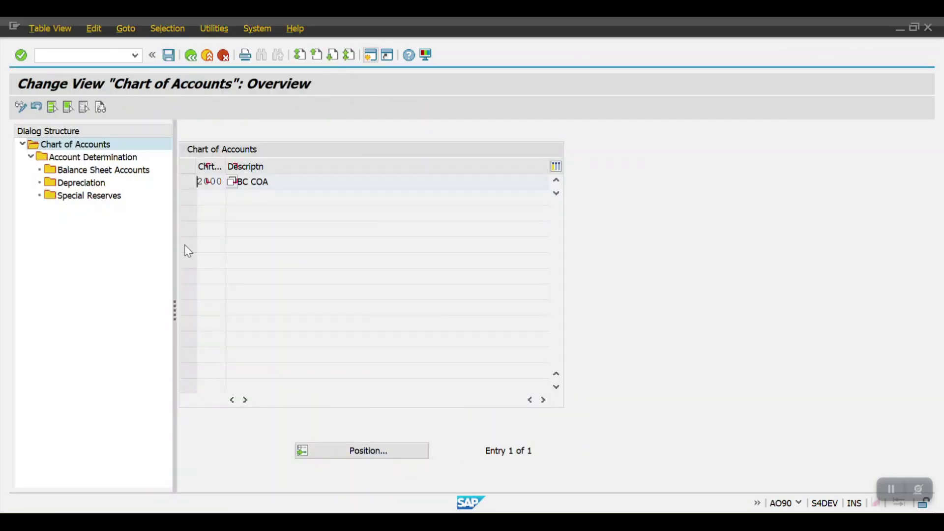
left_click(278, 182)
left_click(188, 181)
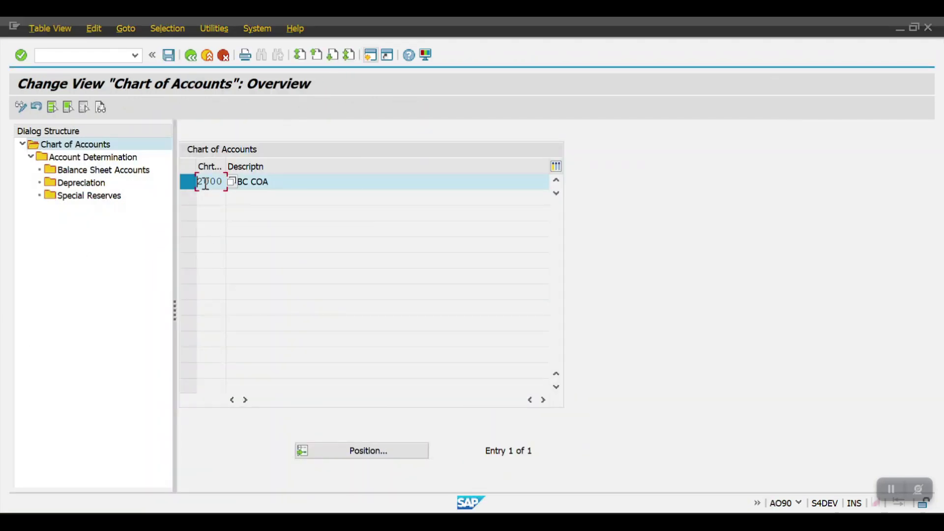
Select account determination Z003 VEHICLE in chart 2000 and open its Balance Sheet Accounts.
double_click(90, 158)
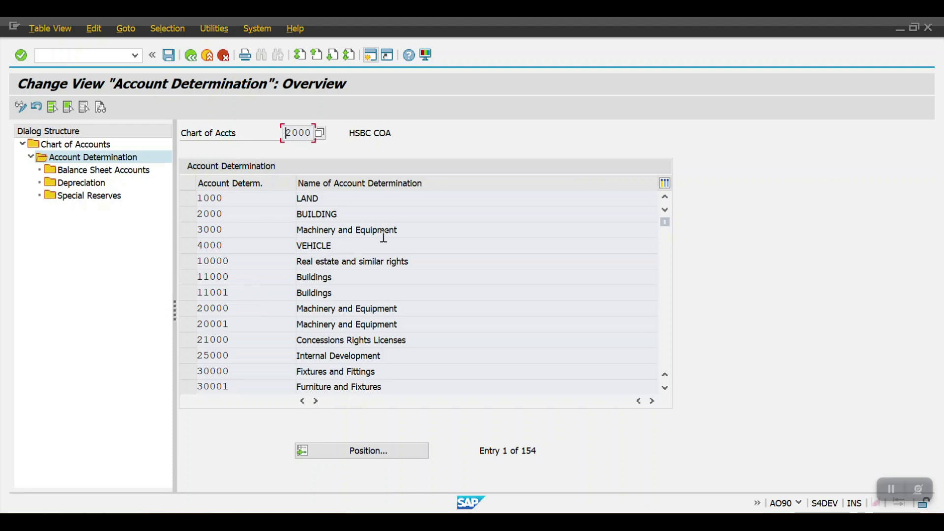
left_click_drag(665, 222, 665, 356)
left_click_drag(188, 245, 190, 309)
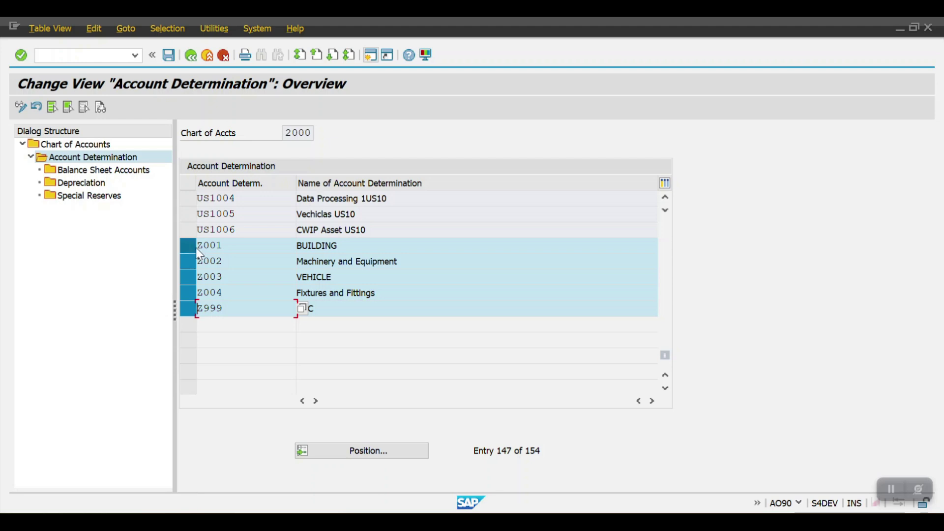
left_click(191, 246)
left_click(189, 261)
left_click(190, 277)
left_click(189, 293)
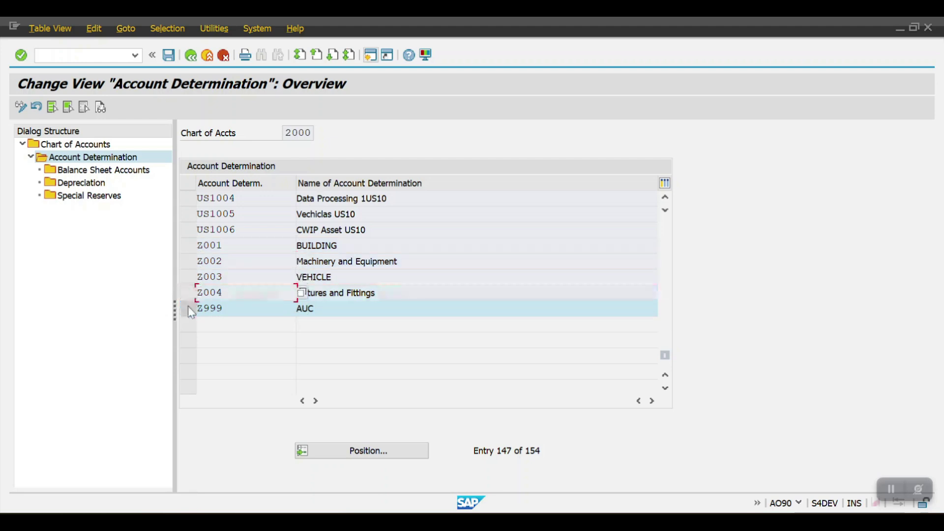
left_click(190, 308)
left_click(188, 277)
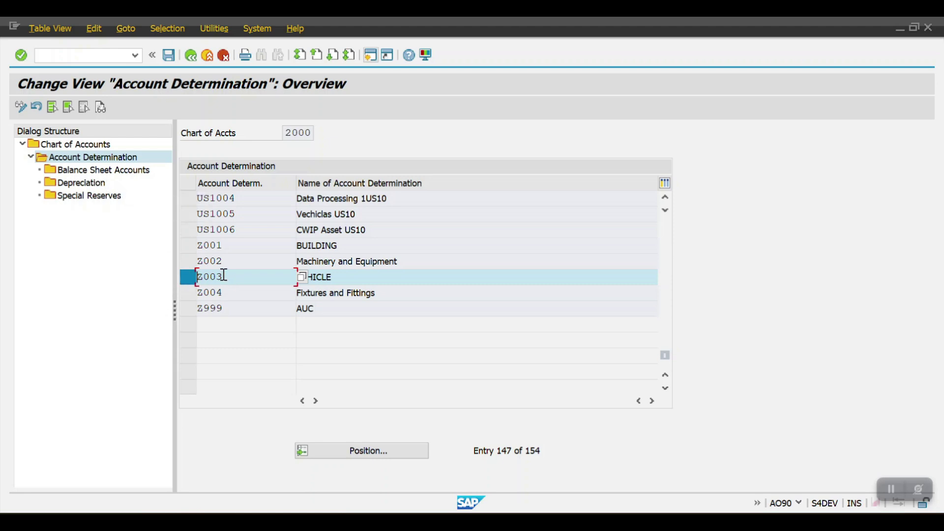
double_click(94, 172)
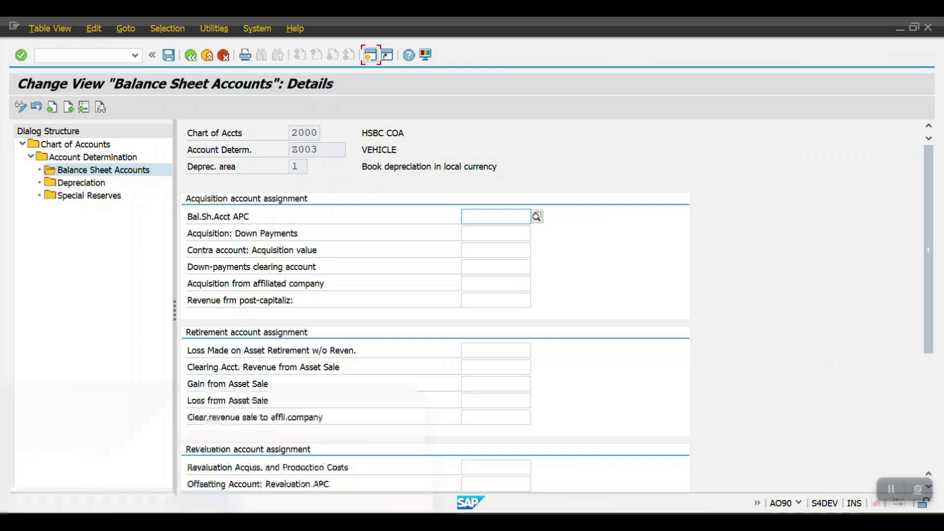
Copy 1500002 Vehicles Account from FS00 into the Bal.Sh.Acct APC field.
left_click(291, 468)
scroll(173, 299, "down", 3)
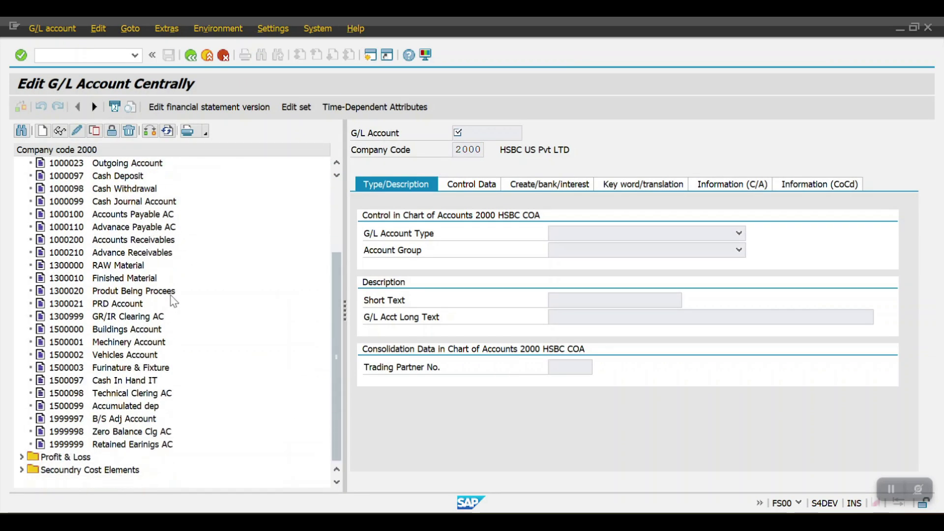
double_click(81, 357)
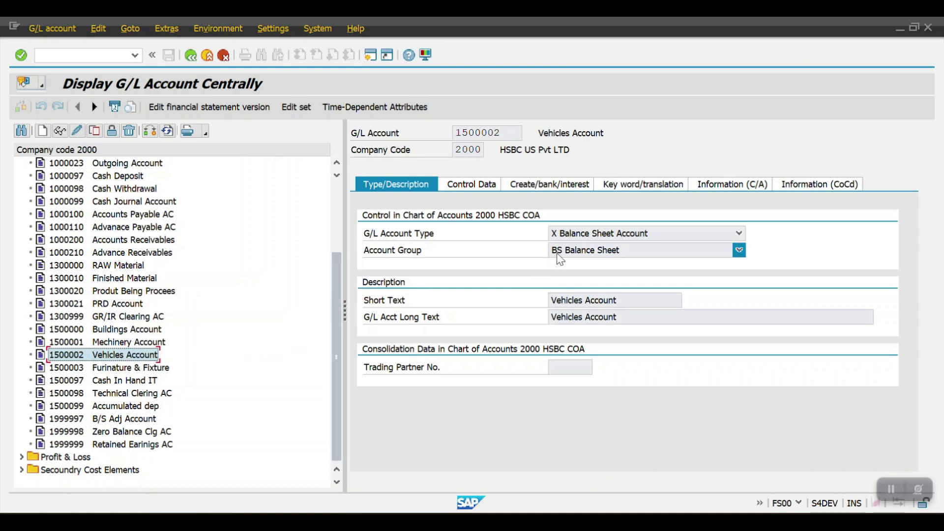
left_click(465, 184)
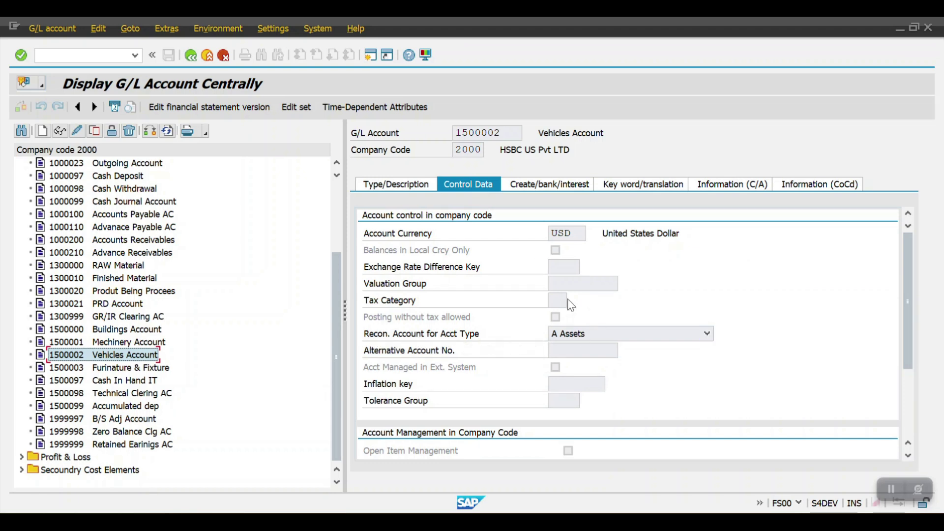
left_click_drag(508, 133, 442, 138)
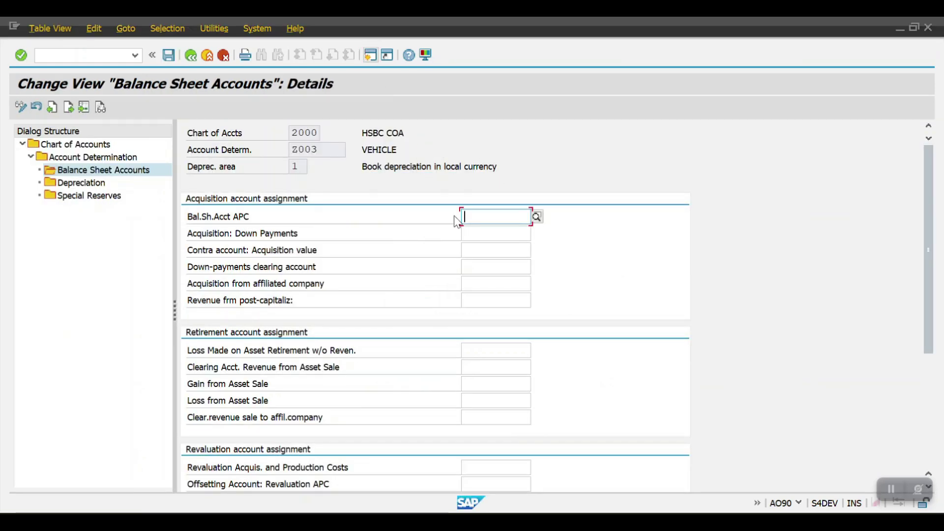
type("1500002")
key("Return")
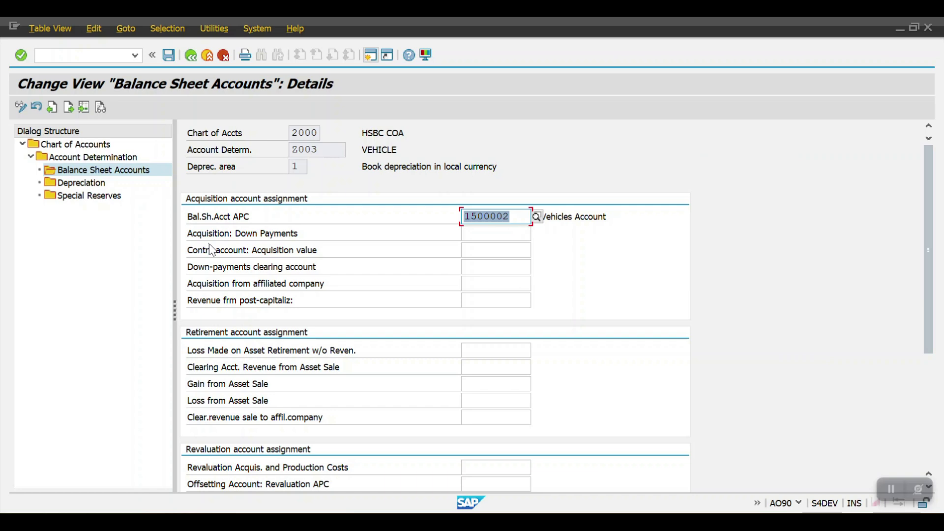
scroll(341, 249, "down", 4)
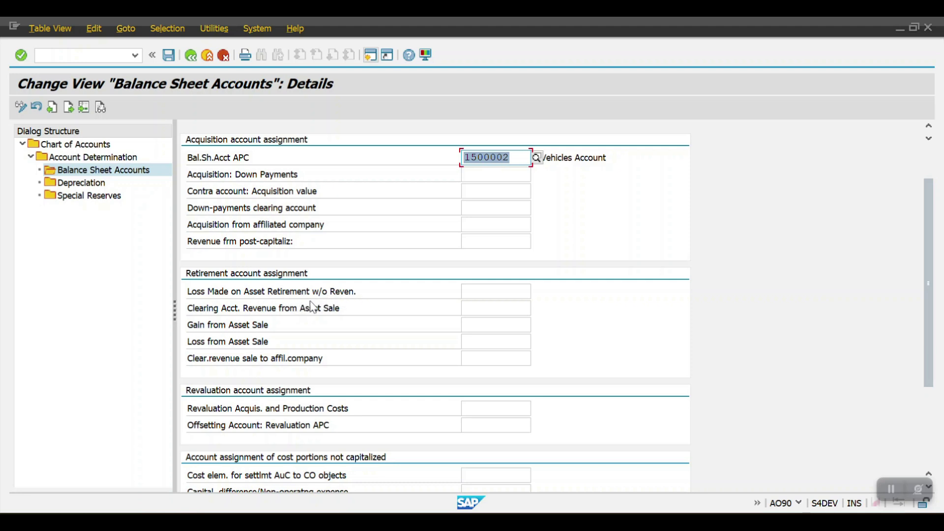
left_click(496, 294)
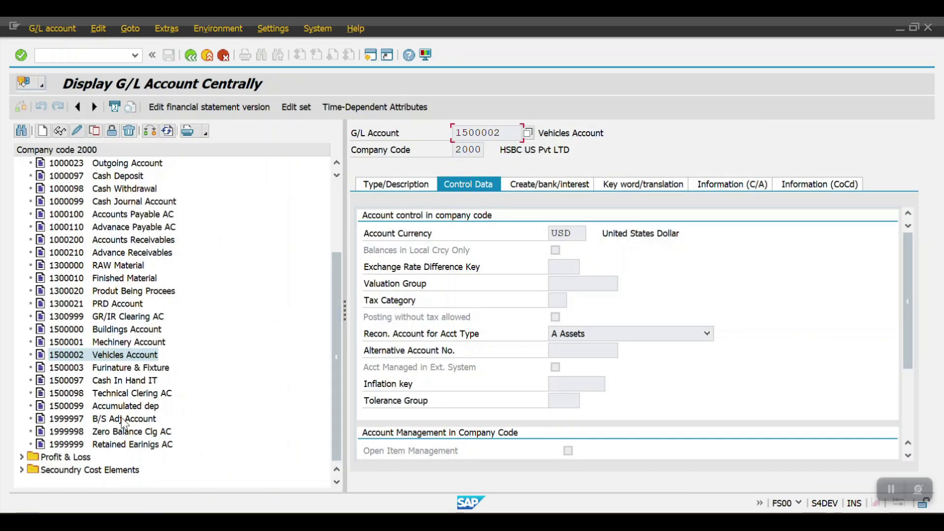
Enter 6000016 Loss due to scrappin, checked in FS00, as the Loss Made on Asset Retirement account.
left_click(22, 457)
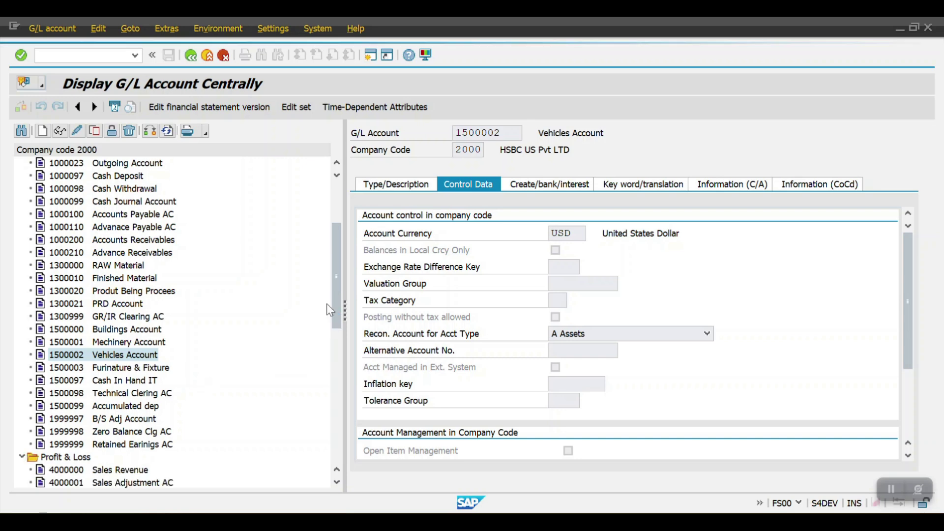
left_click_drag(337, 256, 336, 388)
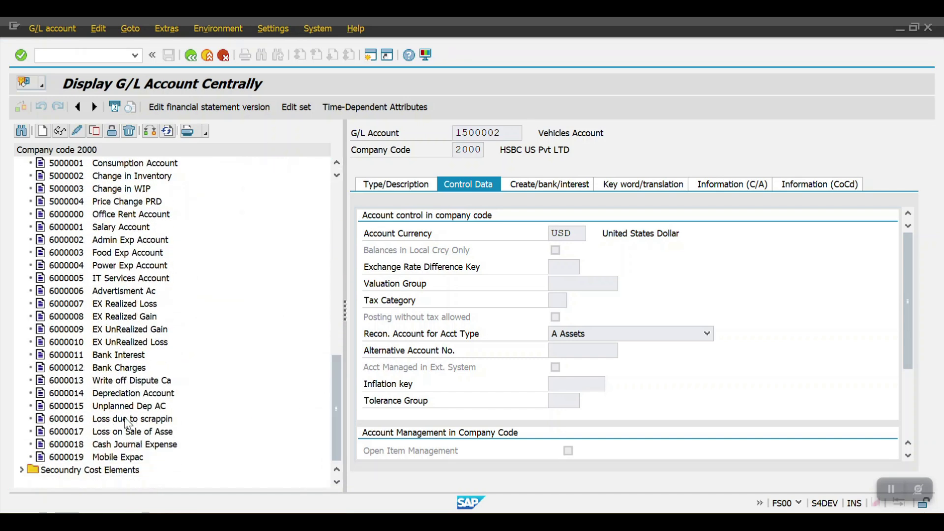
double_click(65, 419)
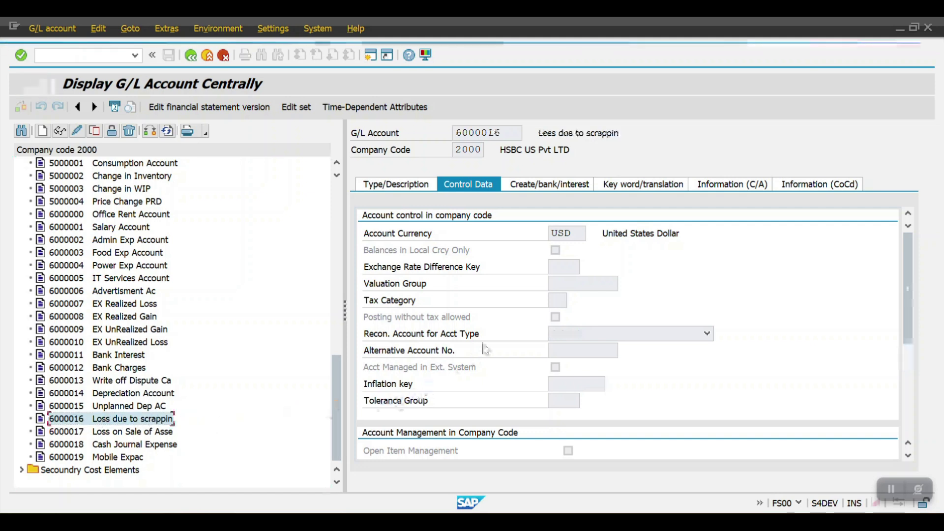
left_click(391, 190)
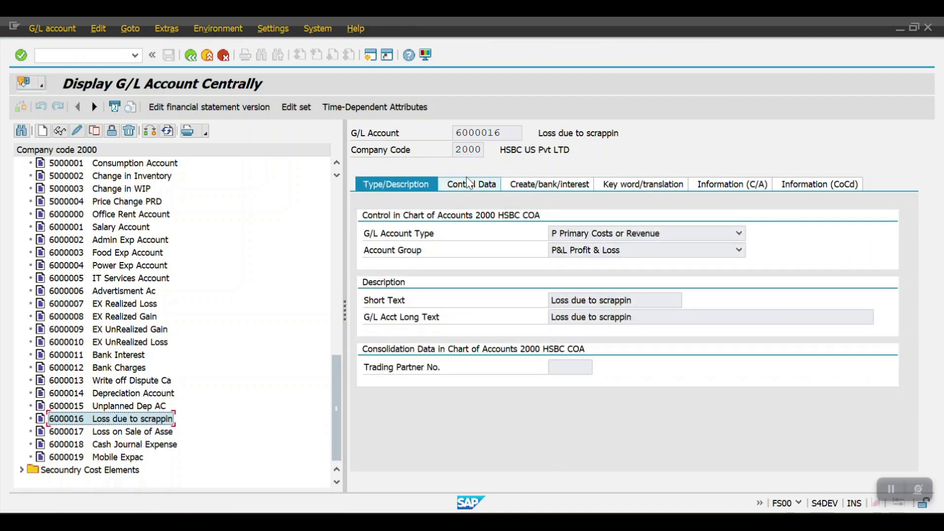
left_click(474, 185)
scroll(681, 361, "down", 5)
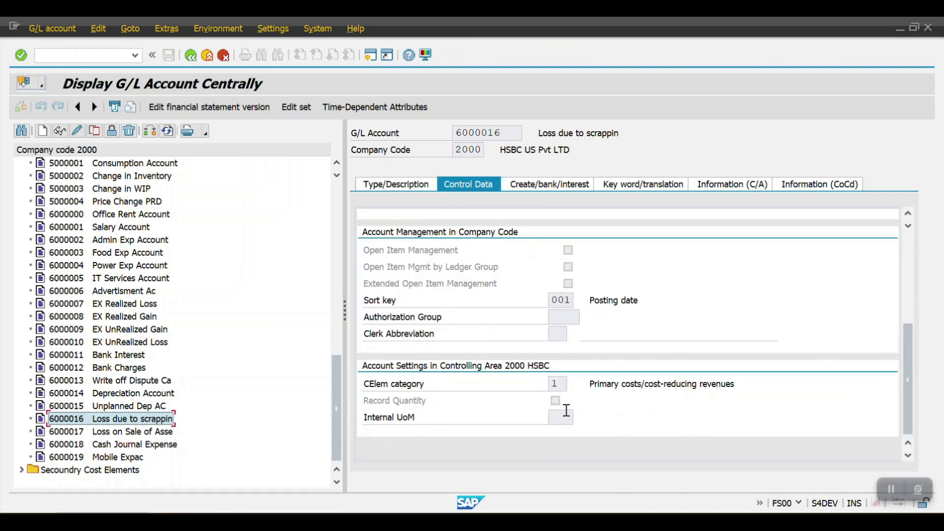
left_click(555, 384)
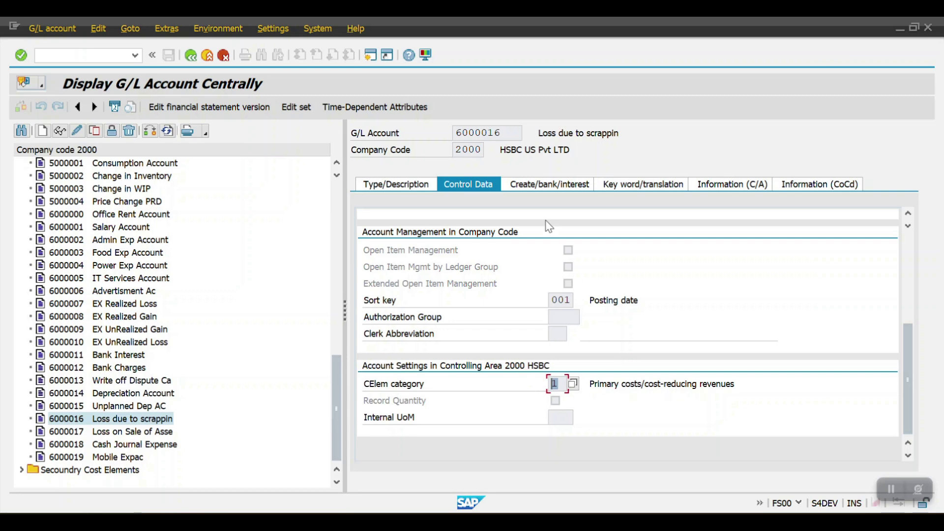
left_click(496, 133)
left_click_drag(496, 133, 420, 130)
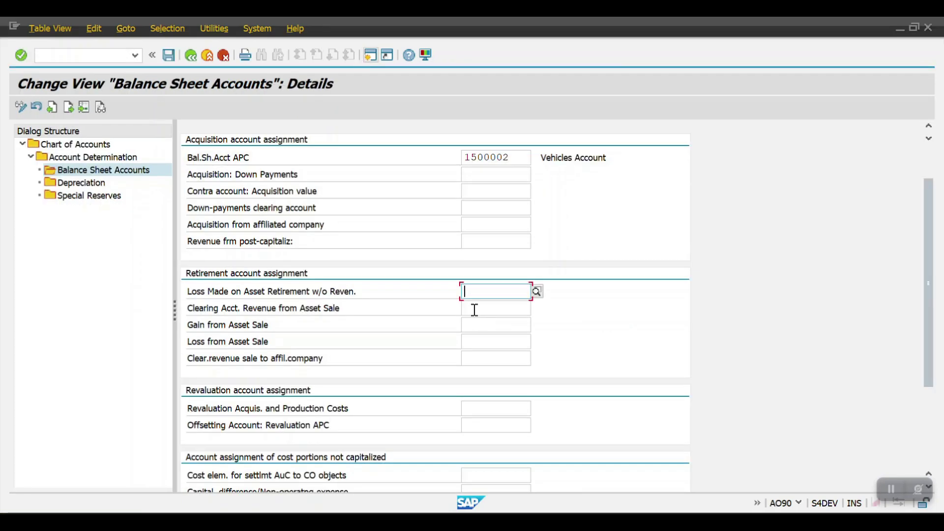
type("6000016")
key("Return")
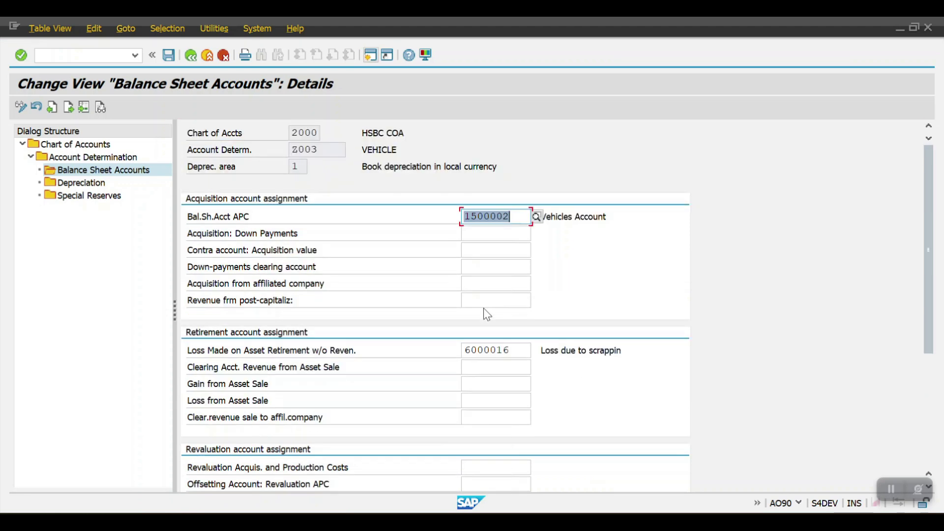
scroll(483, 308, "down", 1)
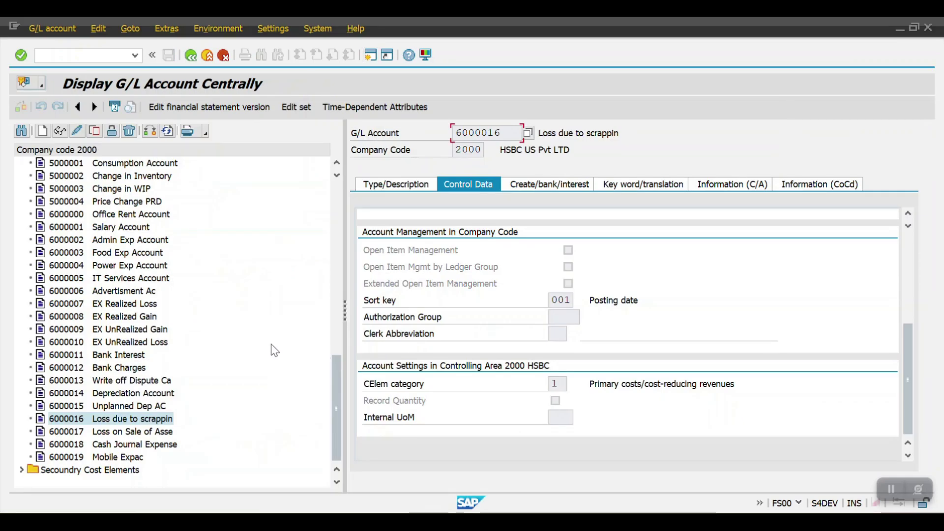
Copy 4000004 ASSET SALES from FS00 into Clearing Acct. Revenue from Asset Sale.
scroll(244, 354, "up", 5)
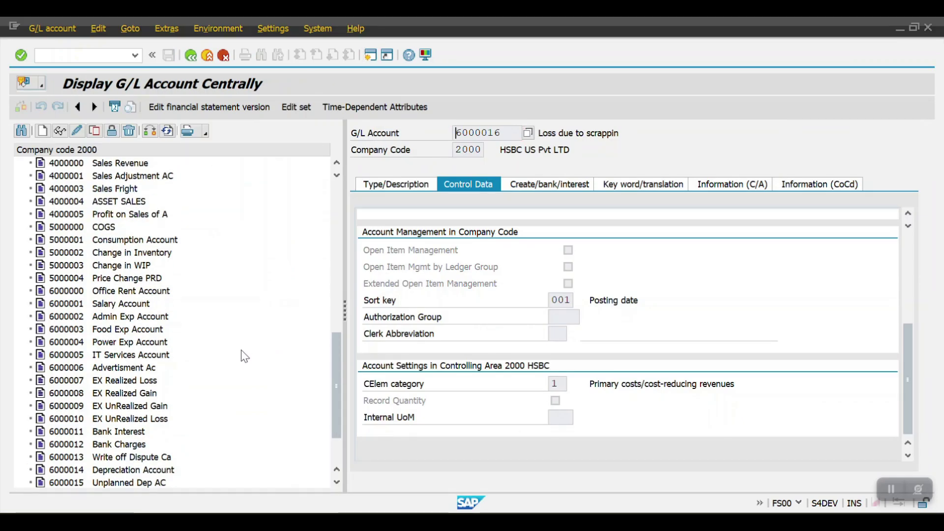
scroll(155, 316, "up", 1)
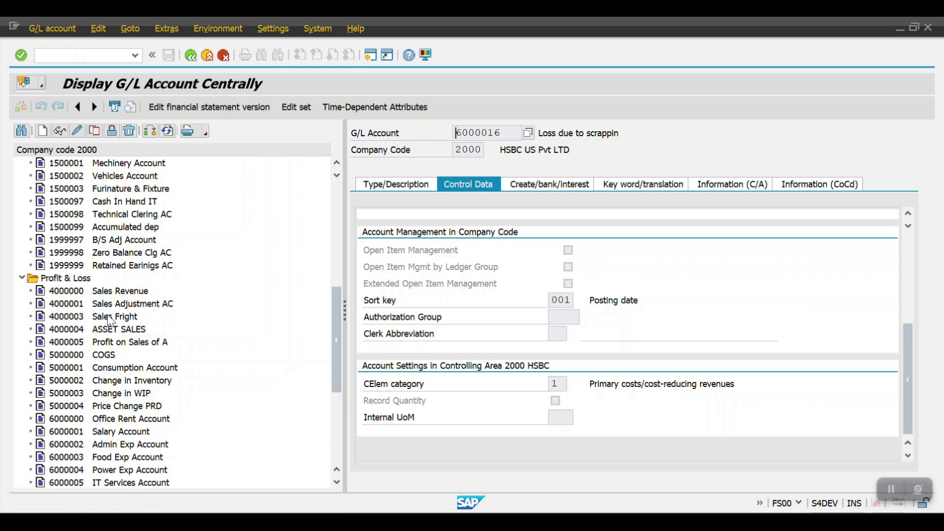
double_click(98, 329)
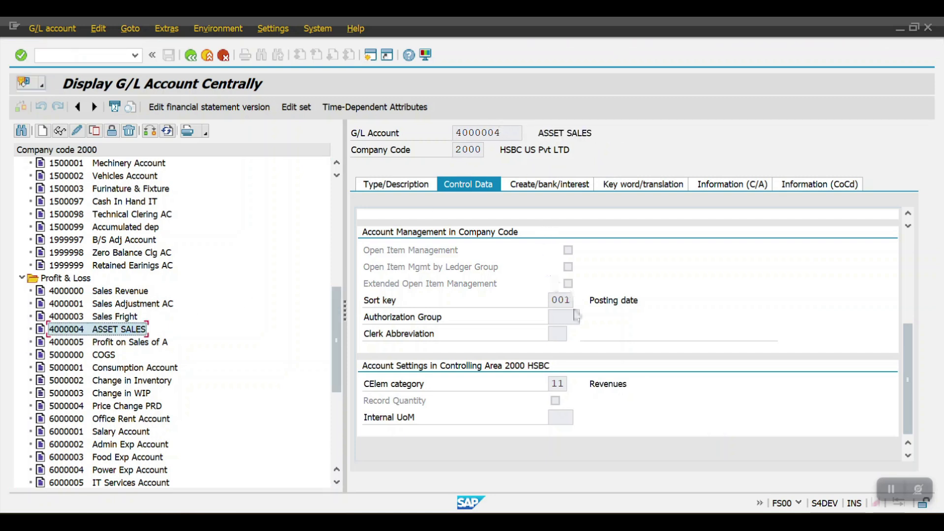
double_click(565, 384)
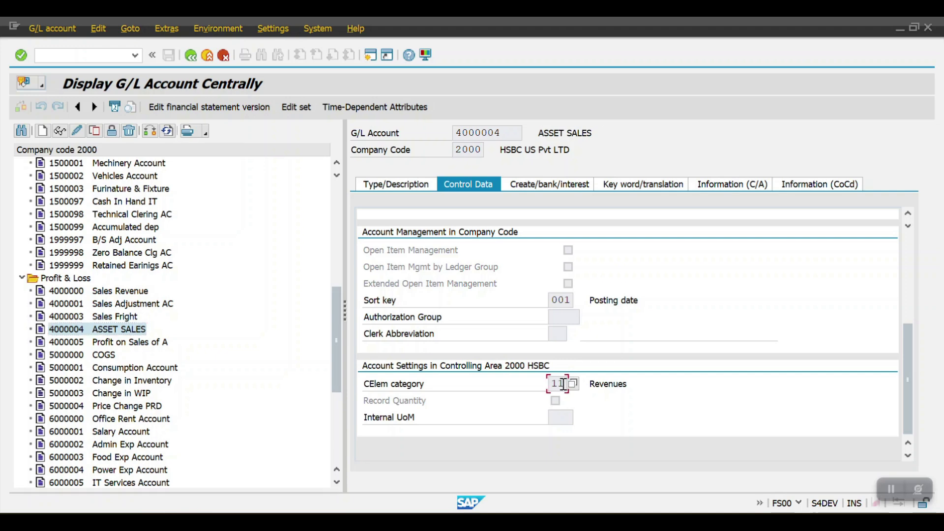
left_click_drag(509, 130, 418, 129)
key("ctrl+c")
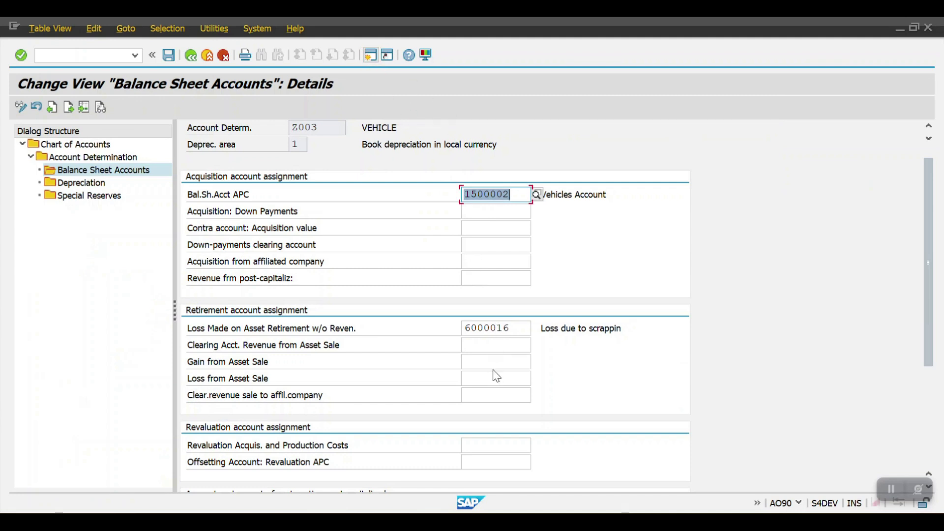
left_click(485, 344)
key("ctrl+v")
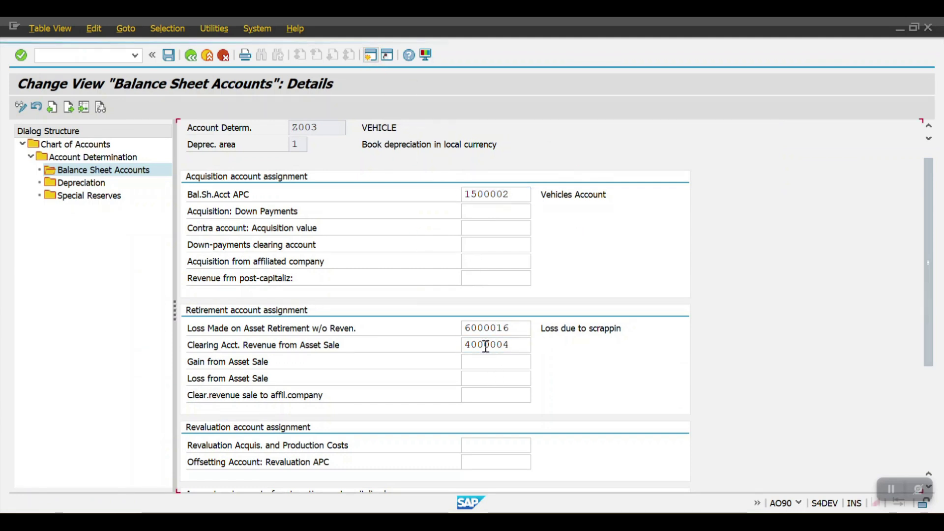
Confirm 4000004 and enter 4000005 Profit on Sales of Asset as Gain from Asset Sale.
key("Return")
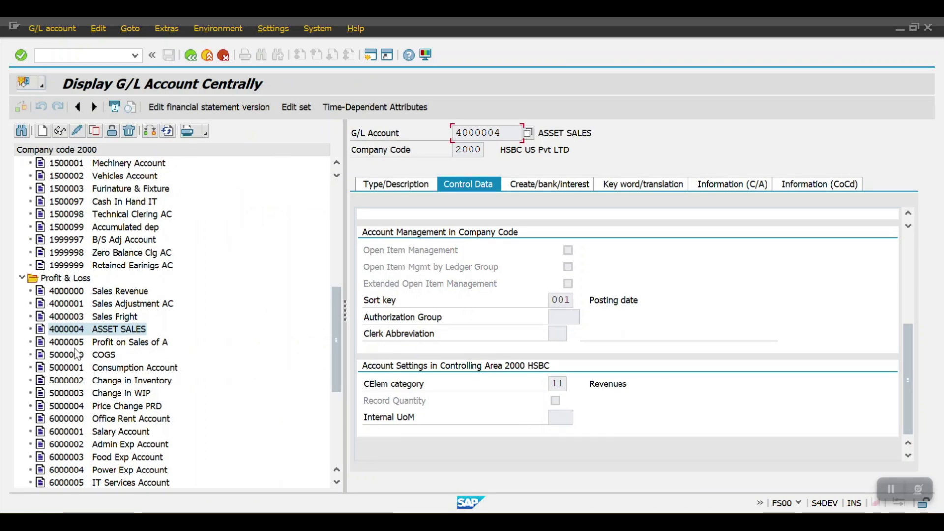
double_click(70, 344)
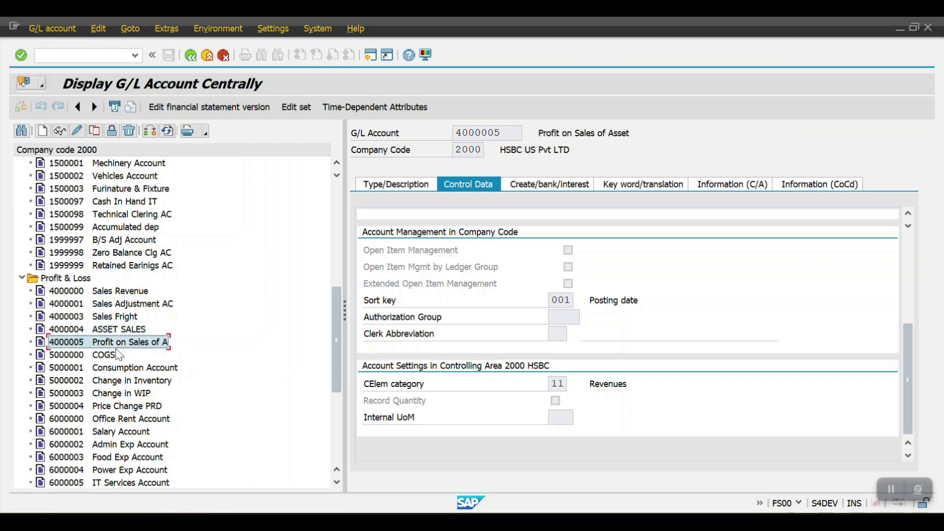
double_click(565, 384)
double_click(462, 133)
key("ctrl+c")
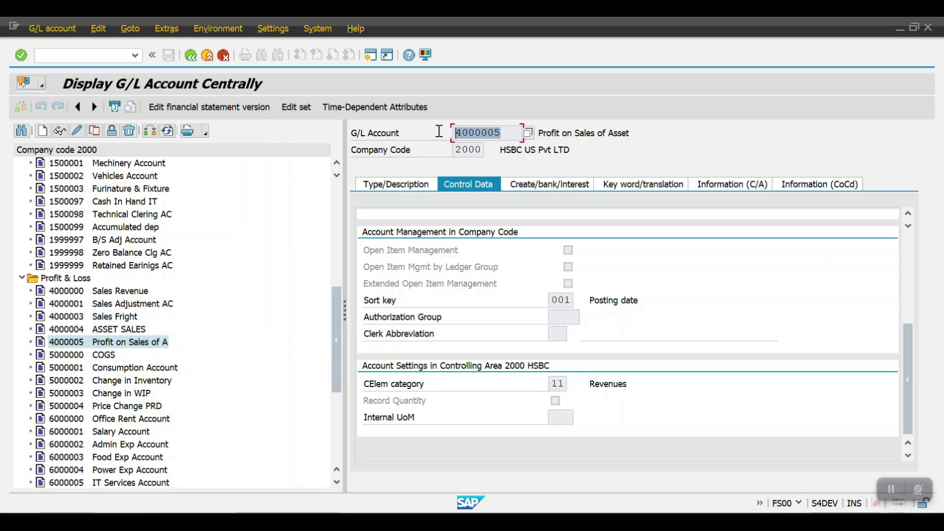
key("alt+Tab")
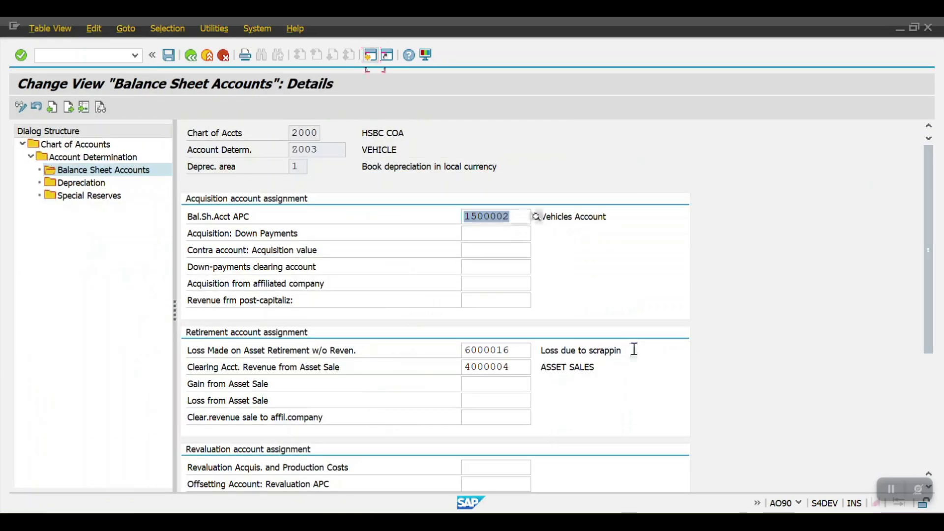
left_click(494, 388)
key("ctrl+v")
key("Return")
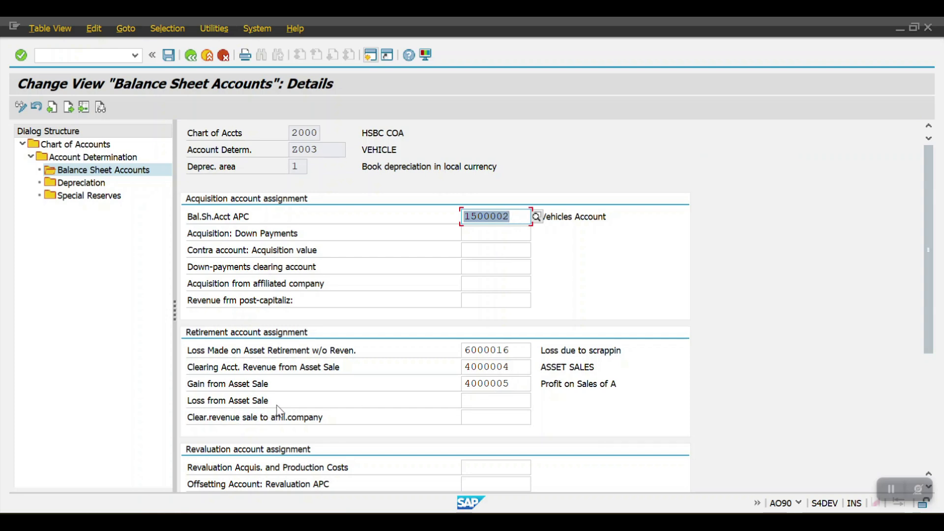
Enter 6000017 Loss on Sale of Asset as the Loss from Asset Sale account.
key("alt+Tab")
scroll(160, 390, "down", 6)
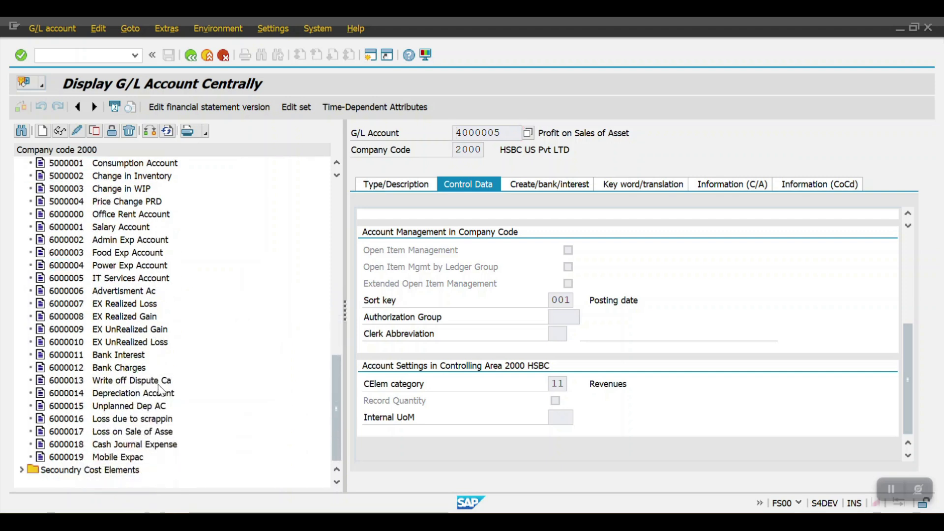
left_click(73, 436)
double_click(73, 438)
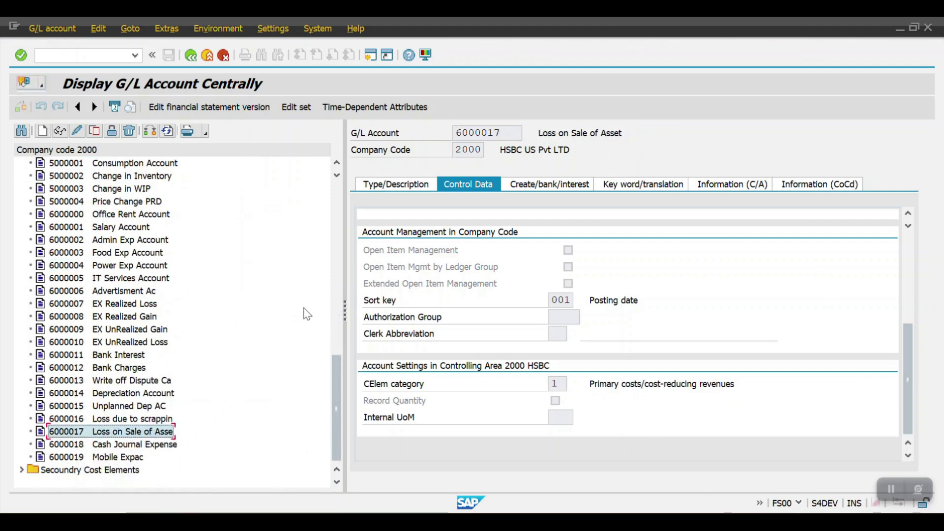
left_click_drag(511, 131, 434, 136)
key("ctrl+c")
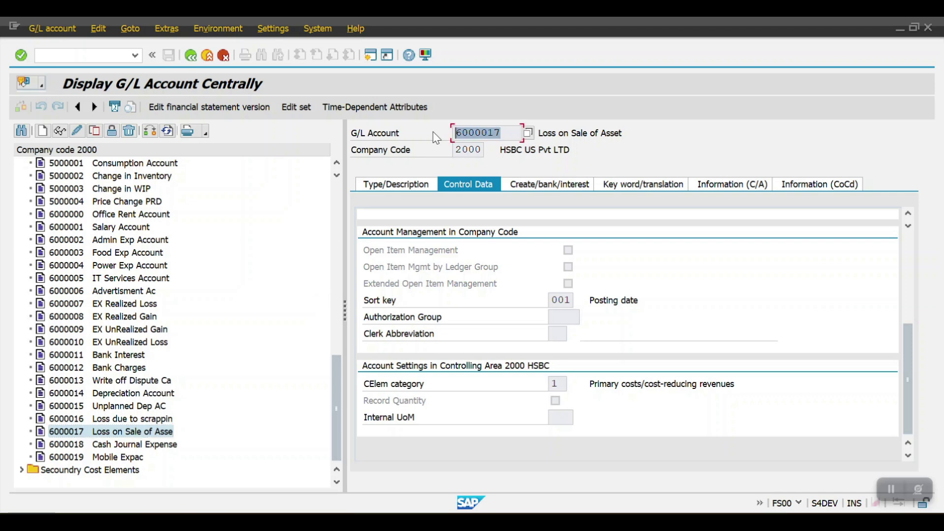
left_click(435, 138)
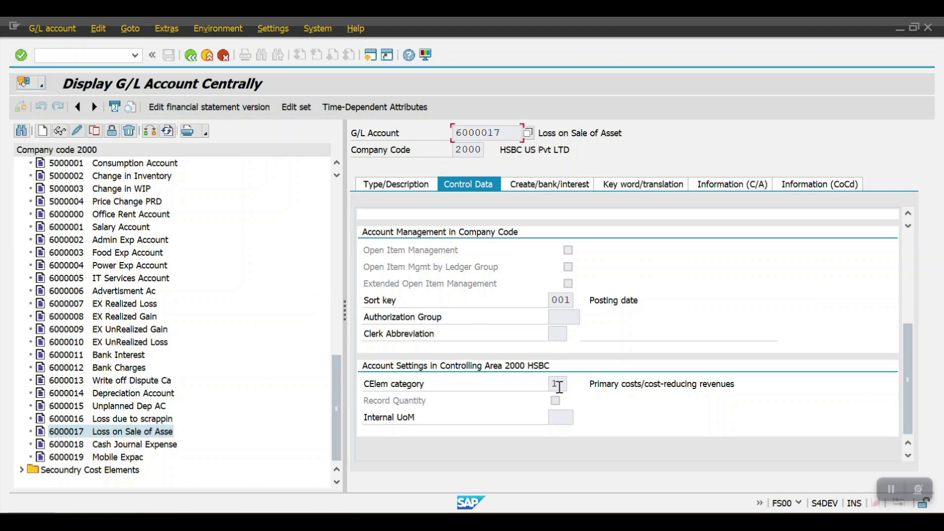
key("alt+Tab")
left_click(494, 400)
key("ctrl+v")
key("Return")
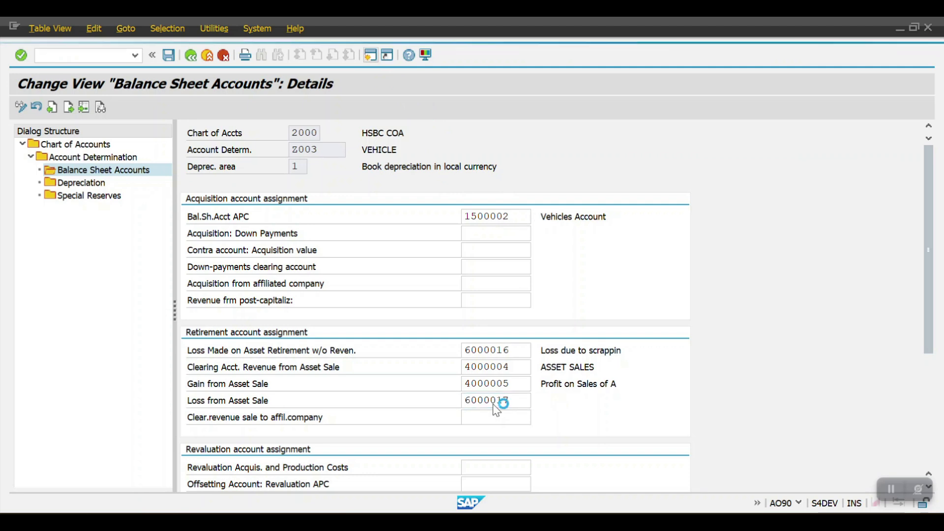
scroll(618, 337, "down", 1)
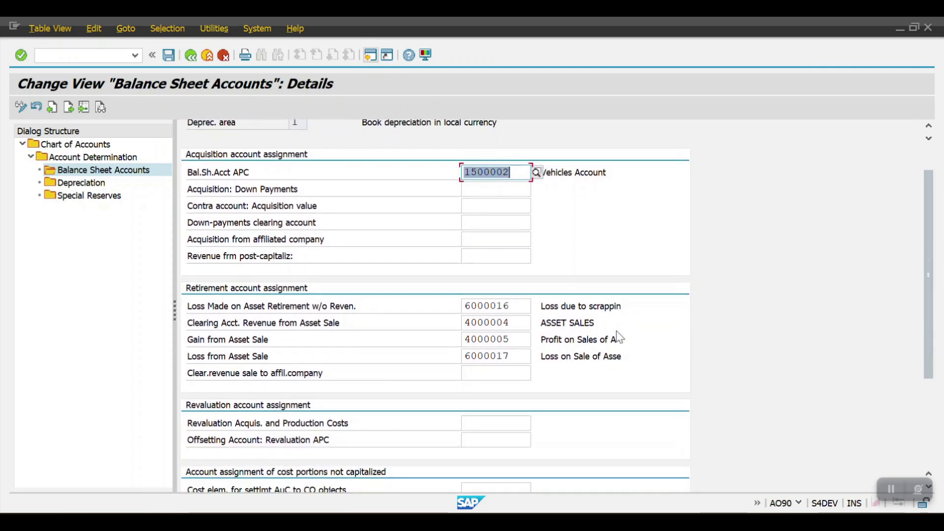
scroll(616, 331, "down", 1)
scroll(617, 331, "up", 1)
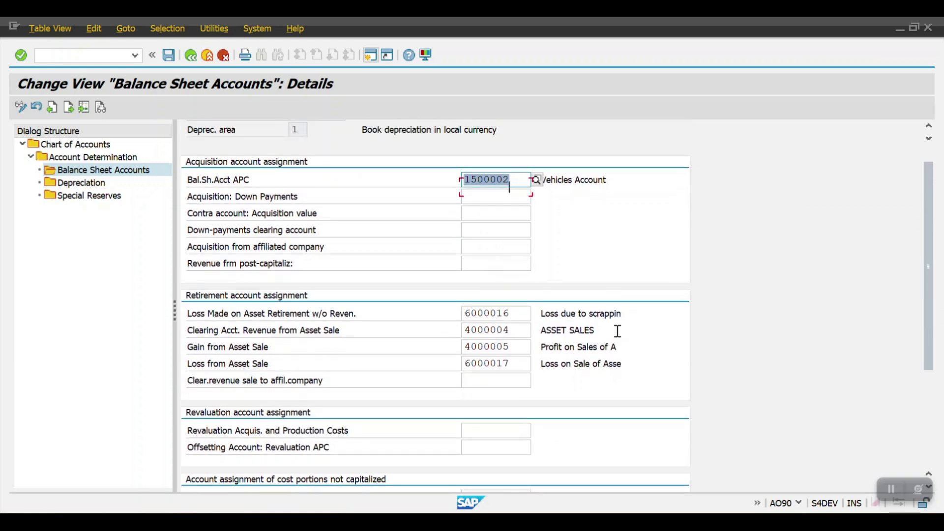
scroll(617, 331, "up", 1)
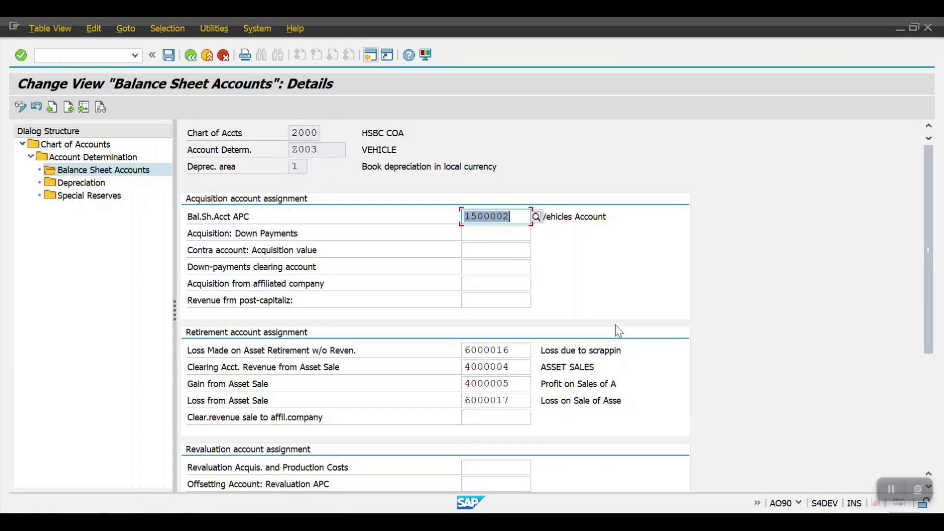
Enter 1500099 Accumulated dep as the ordinary depreciation accumulated account in Depreciation details.
double_click(83, 183)
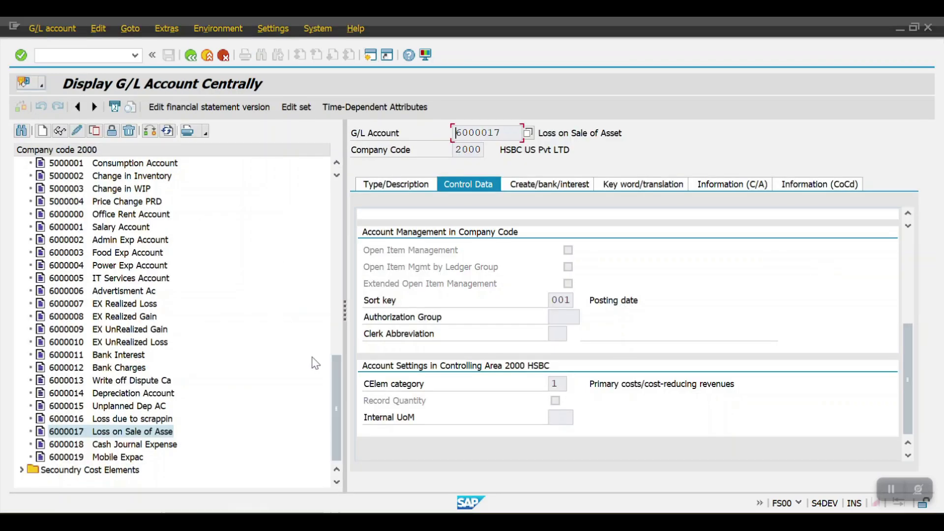
left_click_drag(337, 411, 354, 304)
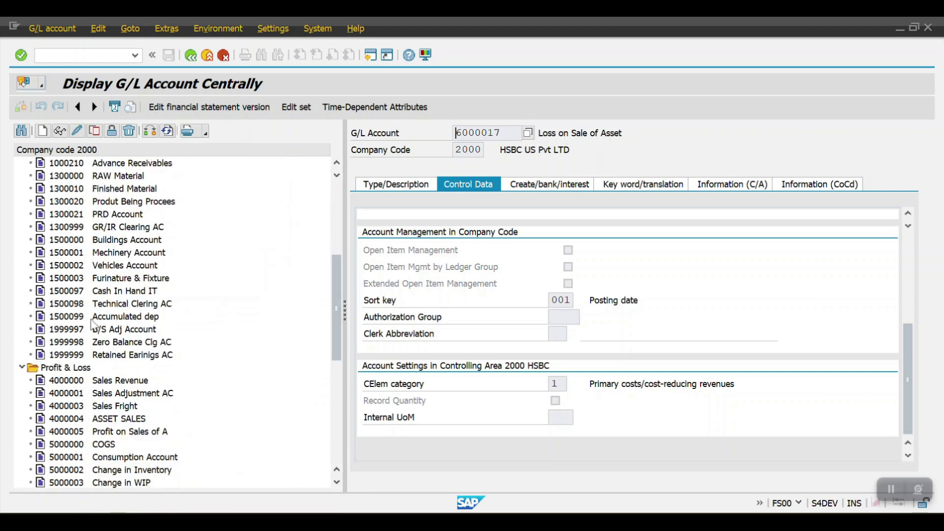
left_click(74, 320)
double_click(125, 322)
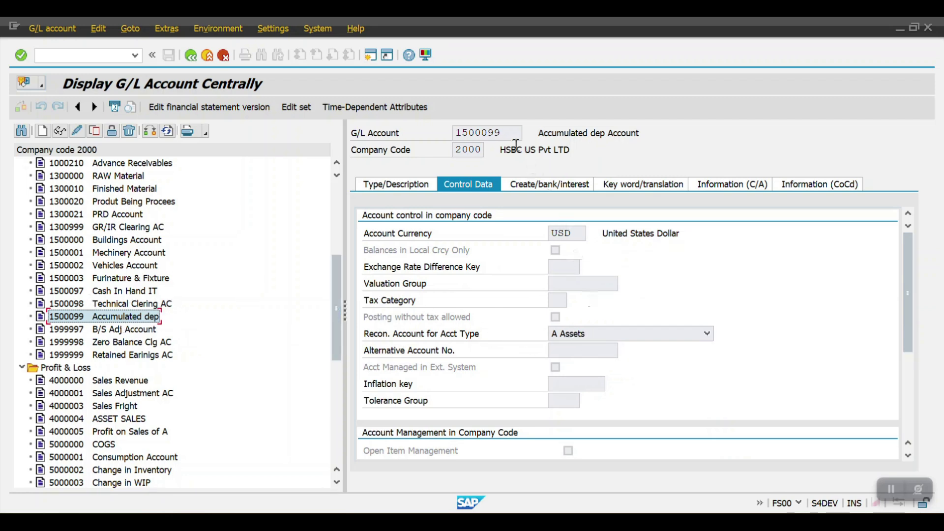
left_click(399, 185)
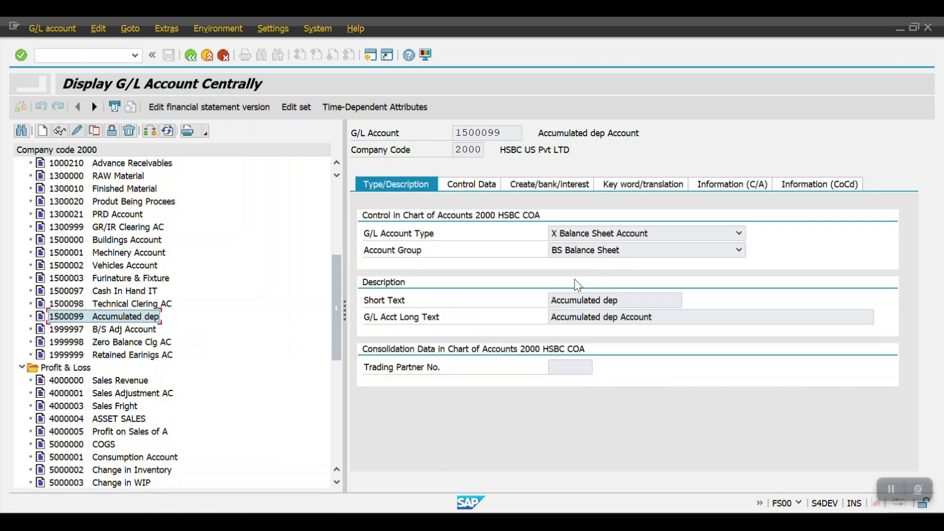
double_click(491, 134)
key("ctrl+c")
key("alt+Tab")
key("ctrl+v")
key("Return")
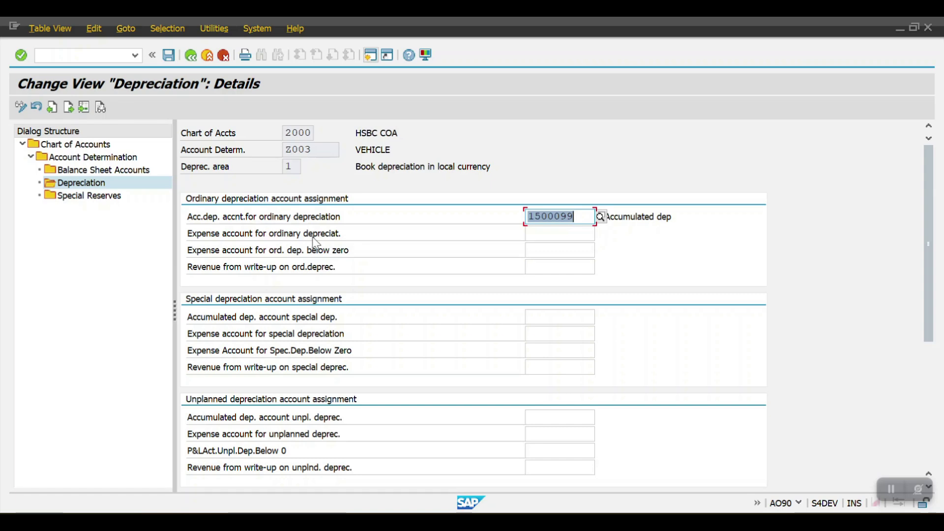
Enter 6000014 Depreciation Account as the ordinary depreciation expense account.
key("F2")
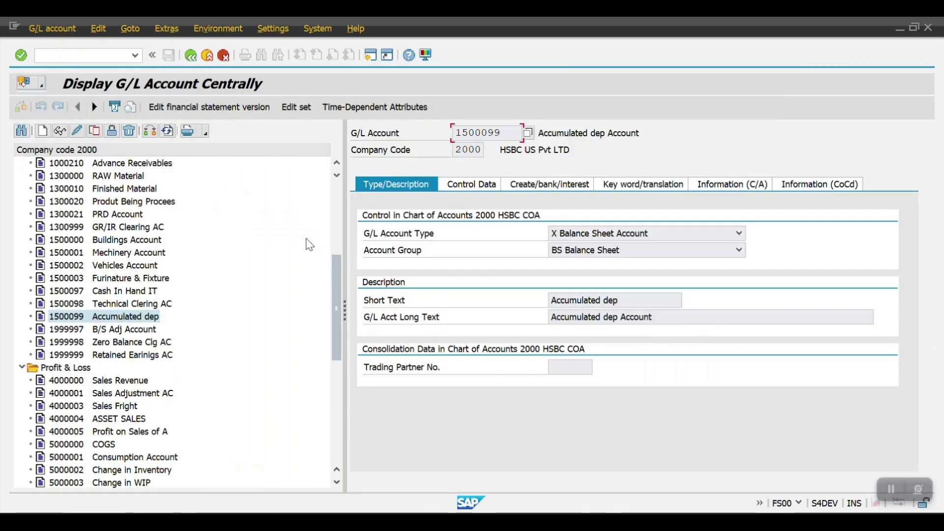
left_click_drag(337, 273, 333, 375)
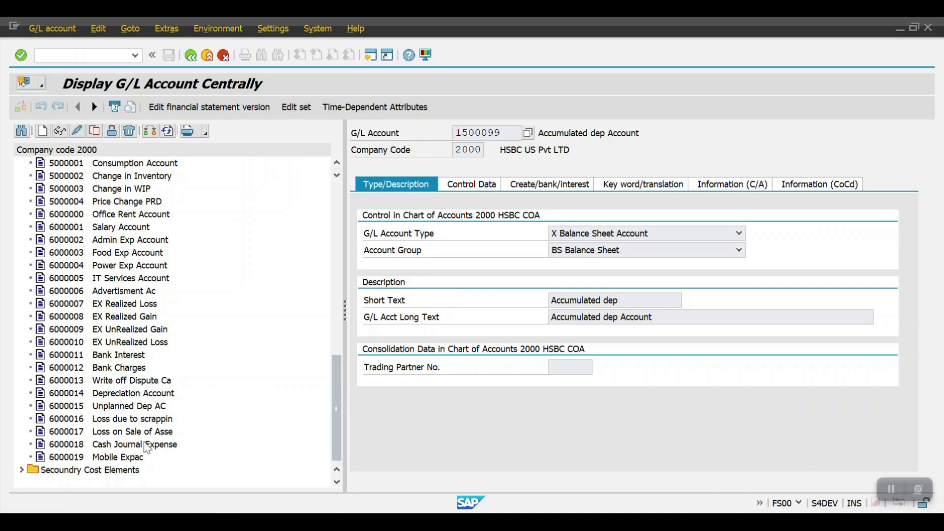
left_click(87, 396)
double_click(74, 394)
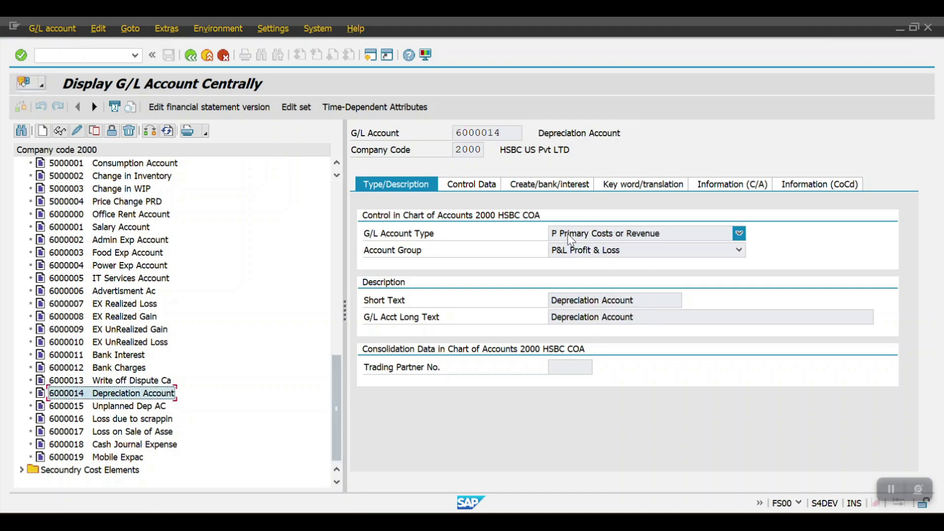
left_click(475, 187)
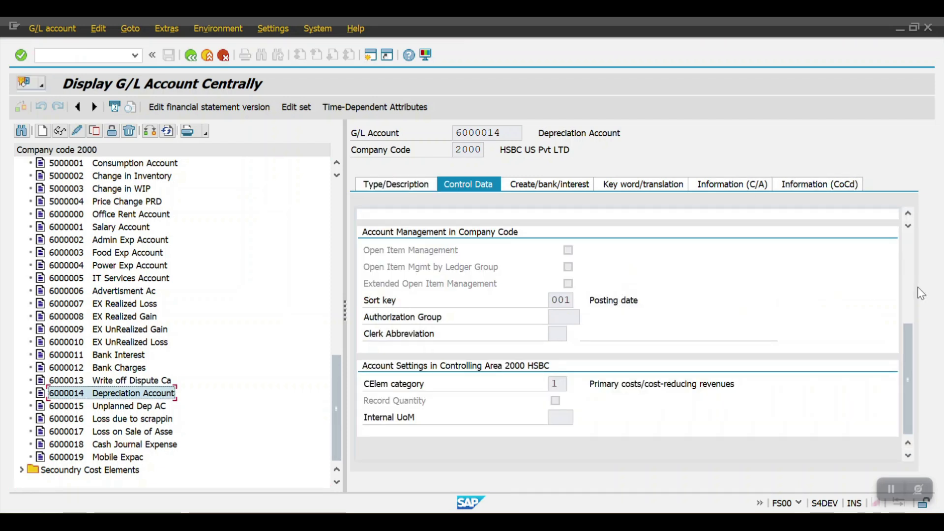
double_click(496, 133)
key("ctrl+c")
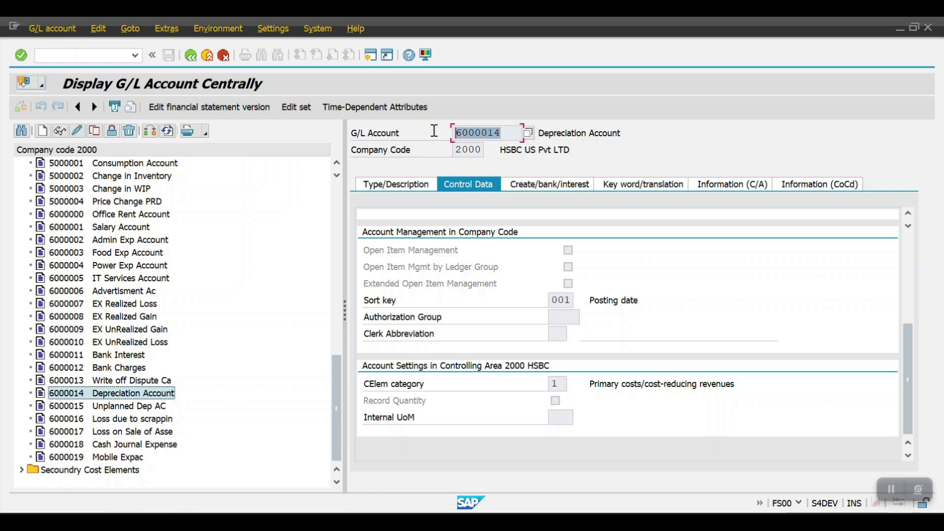
key("Home")
key("alt+Tab")
left_click(545, 238)
key("ctrl+v")
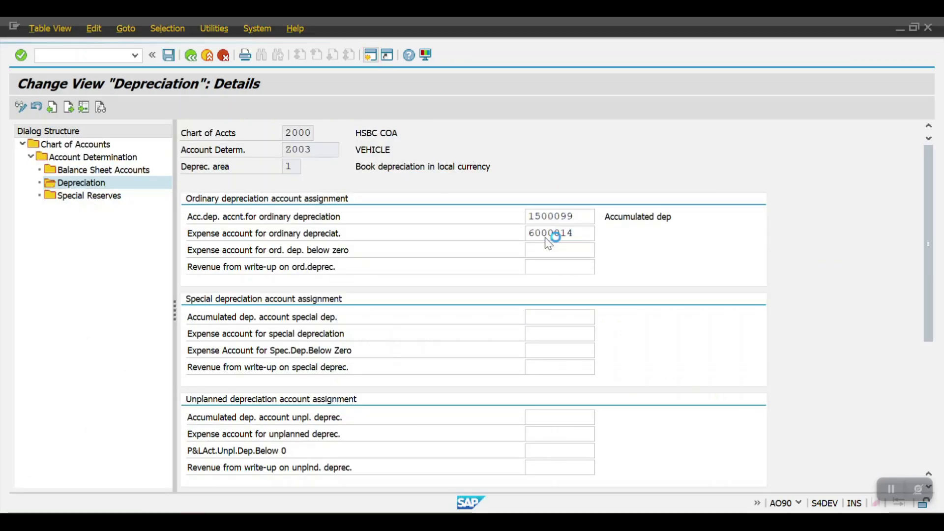
key("Return")
key("ctrl+c")
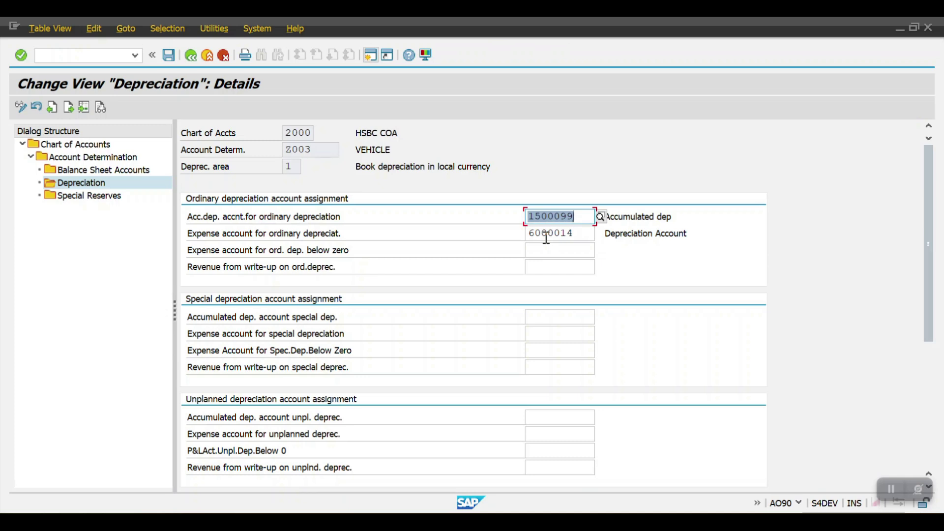
Enter 1500099 as the unplanned accumulated depreciation account.
scroll(493, 353, "down", 2)
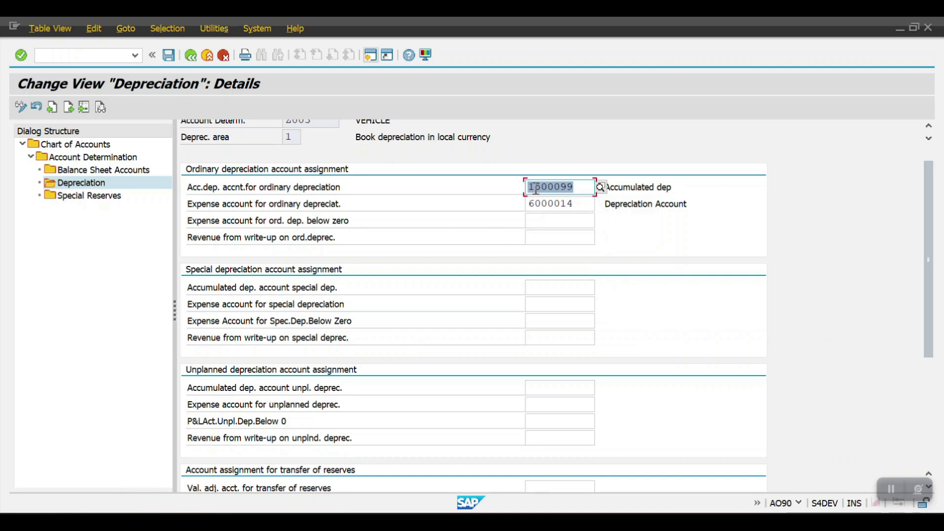
left_click(582, 187)
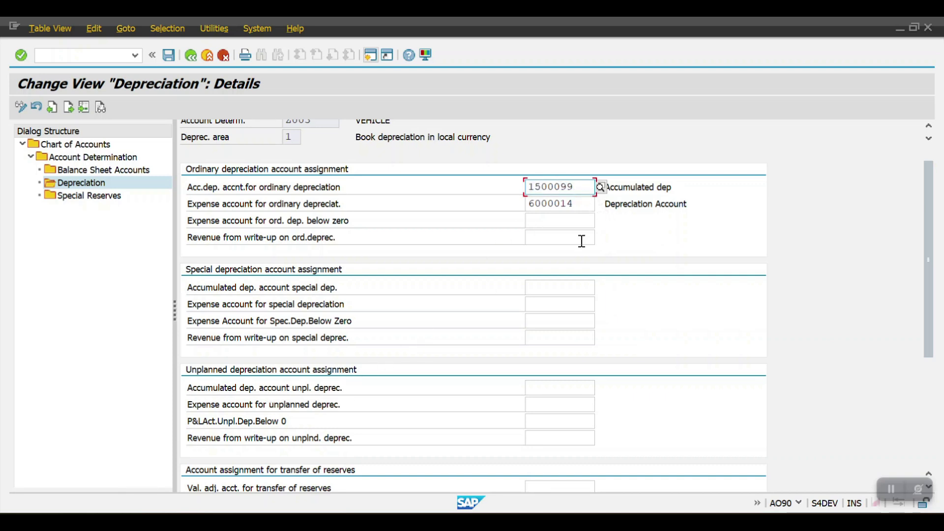
left_click(545, 383)
key("ctrl+v")
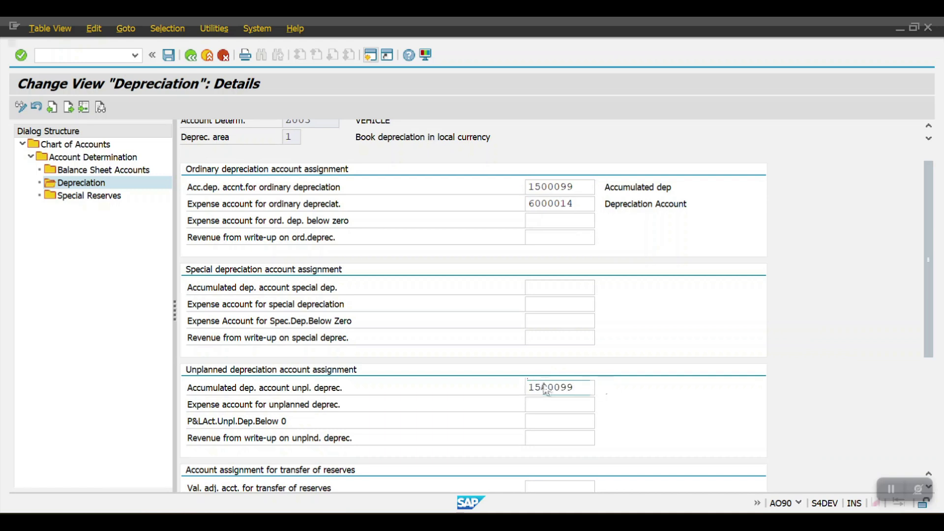
key("Return")
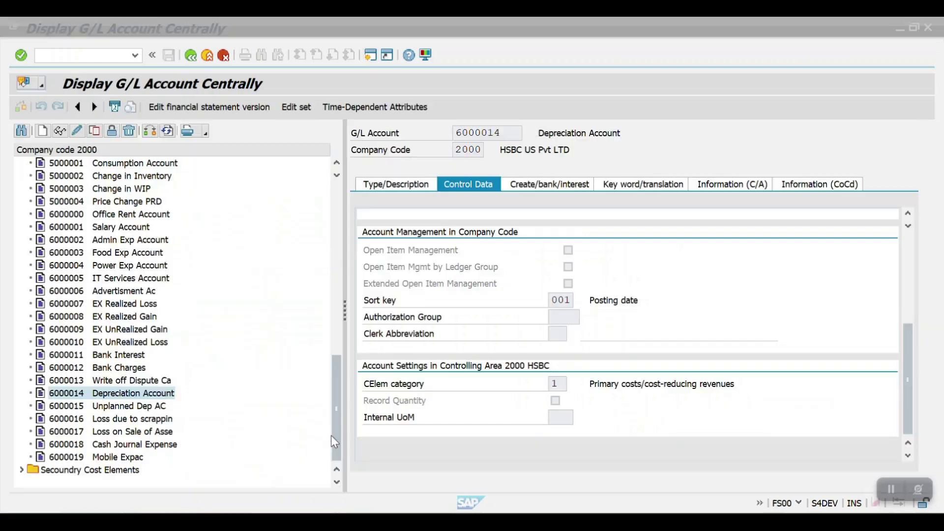
Enter 6000015 Unplanned Dep AC as the unplanned depreciation expense account.
double_click(74, 407)
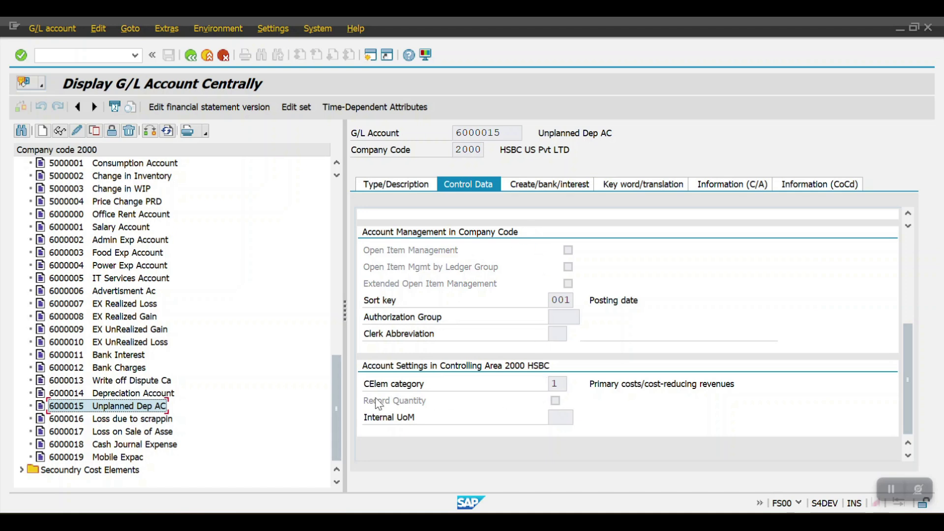
double_click(500, 131)
key("ctrl+c")
key("Home")
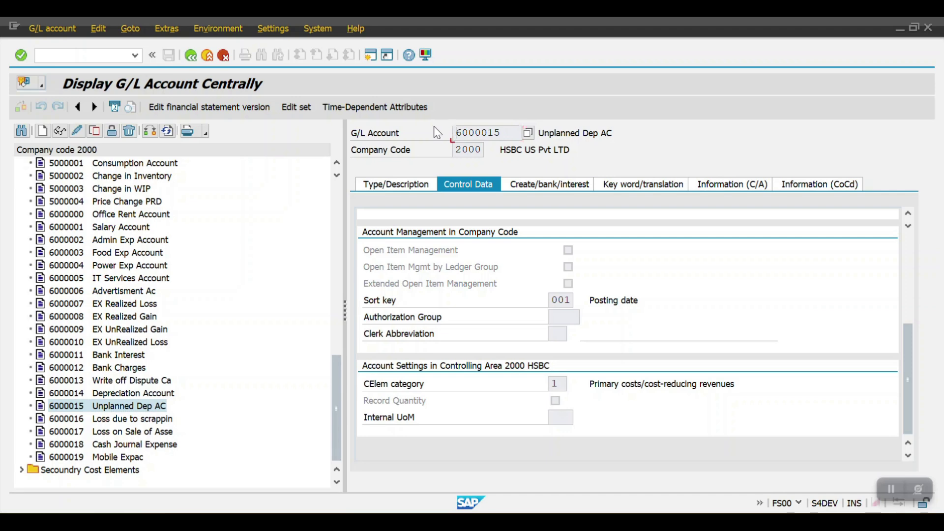
key("alt+Tab")
left_click(564, 435)
key("ctrl+v")
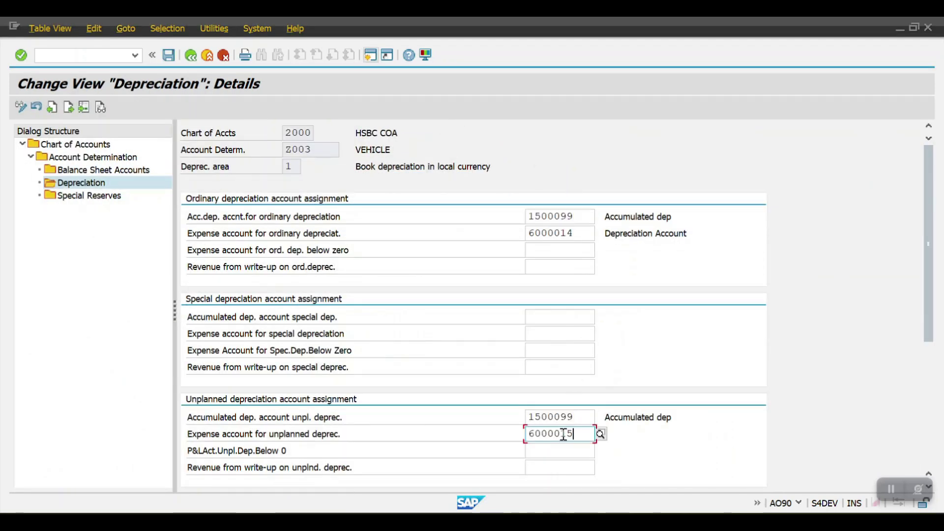
key("Return")
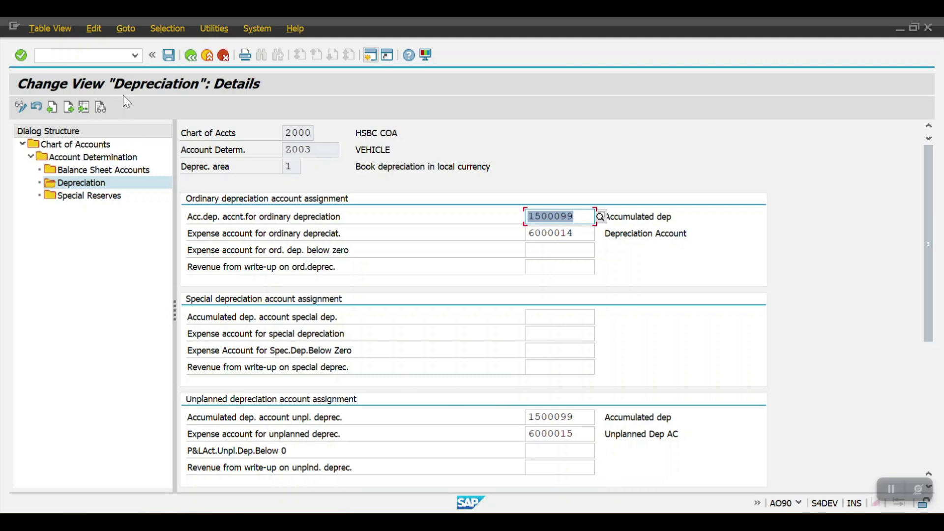
Save the account assignments to customizing request S4DK900964.
left_click(168, 55)
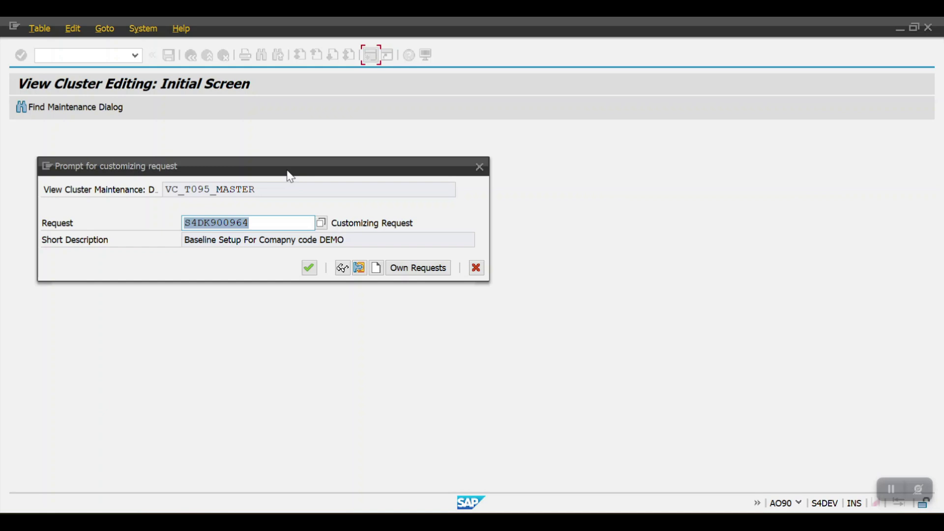
left_click(307, 269)
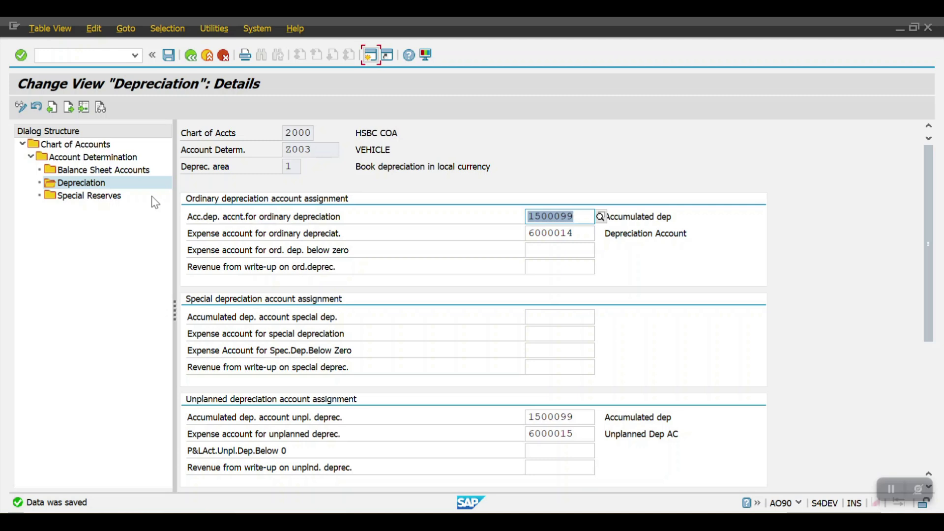
Return to the Account Determination overview for chart 2000 and select the Z003 VEHICLE row through Z999.
double_click(89, 157)
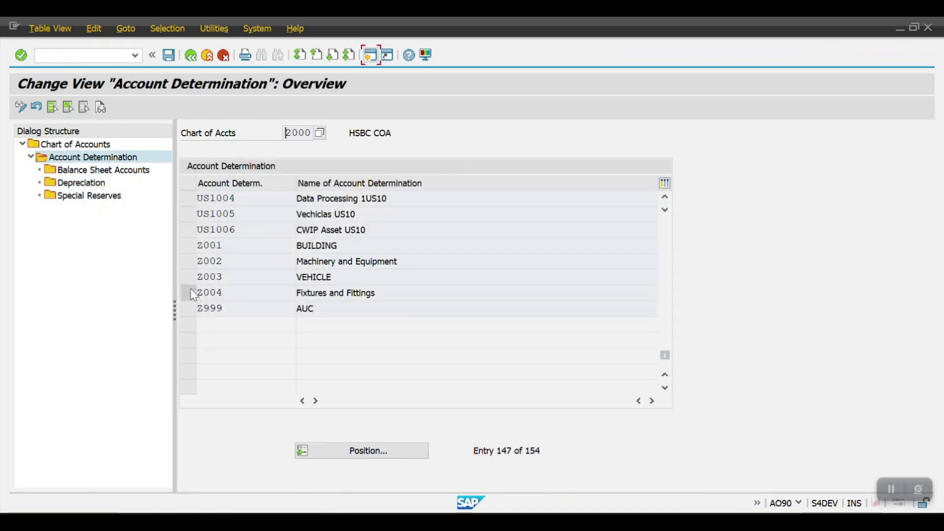
left_click(188, 277)
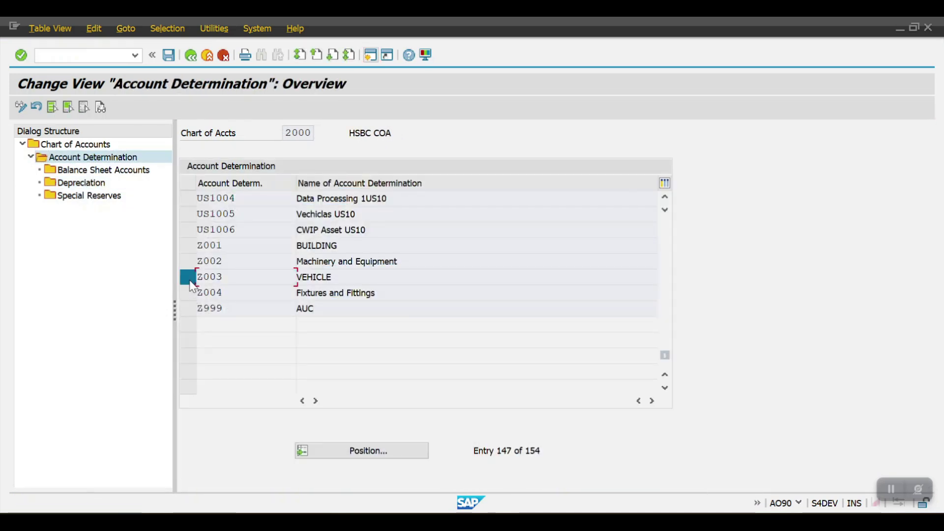
left_click_drag(337, 277, 297, 277)
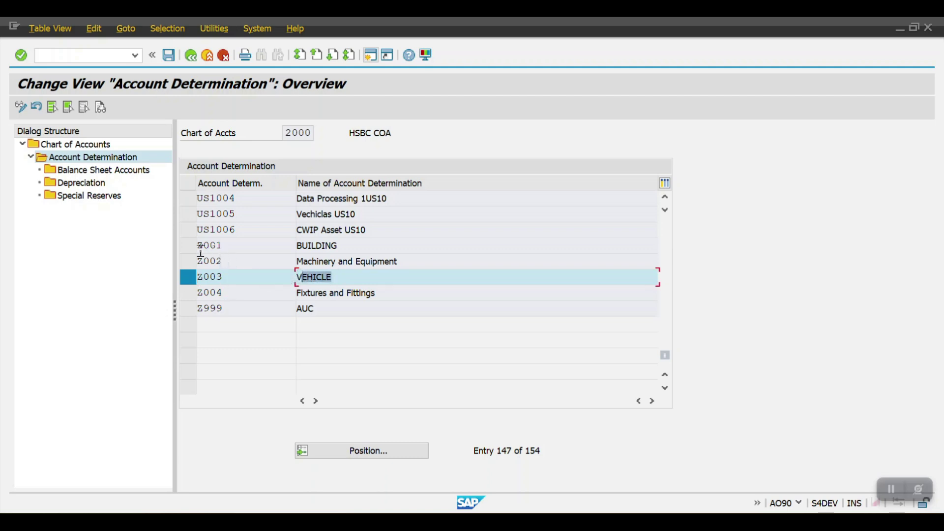
left_click_drag(192, 251, 192, 310)
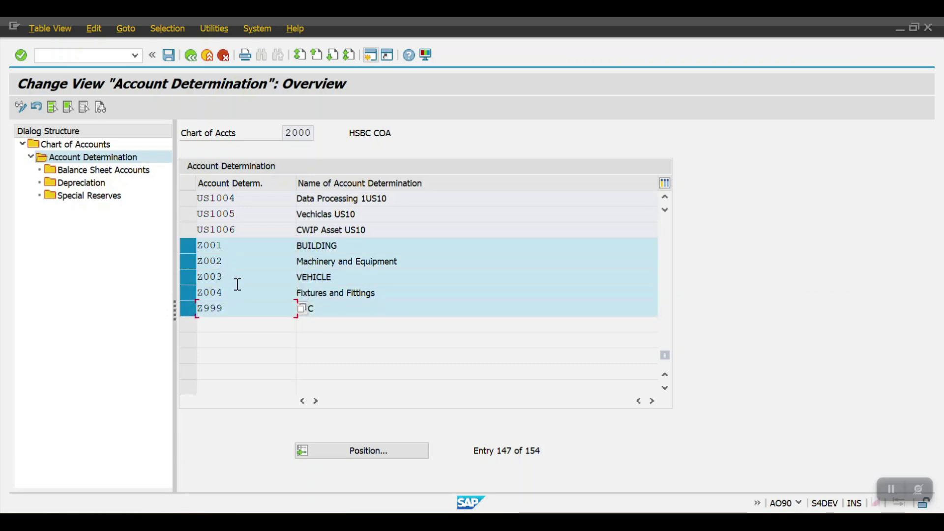